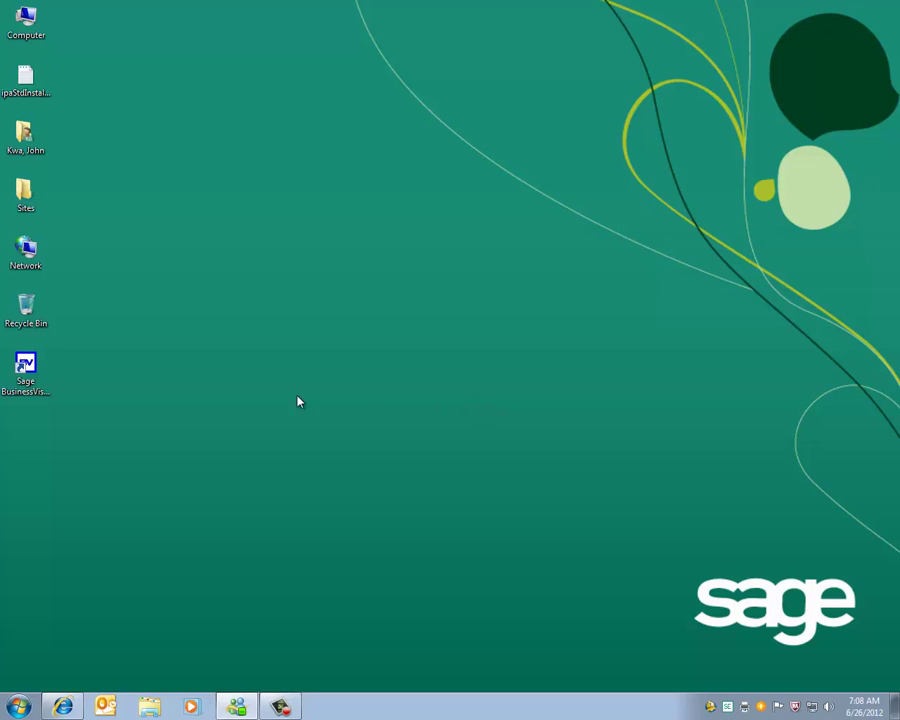
- Launch Sage BusinessVision and log on to ABC Electronic Components Inc. with the user ID and password
left_click(26, 367)
double_click(26, 367)
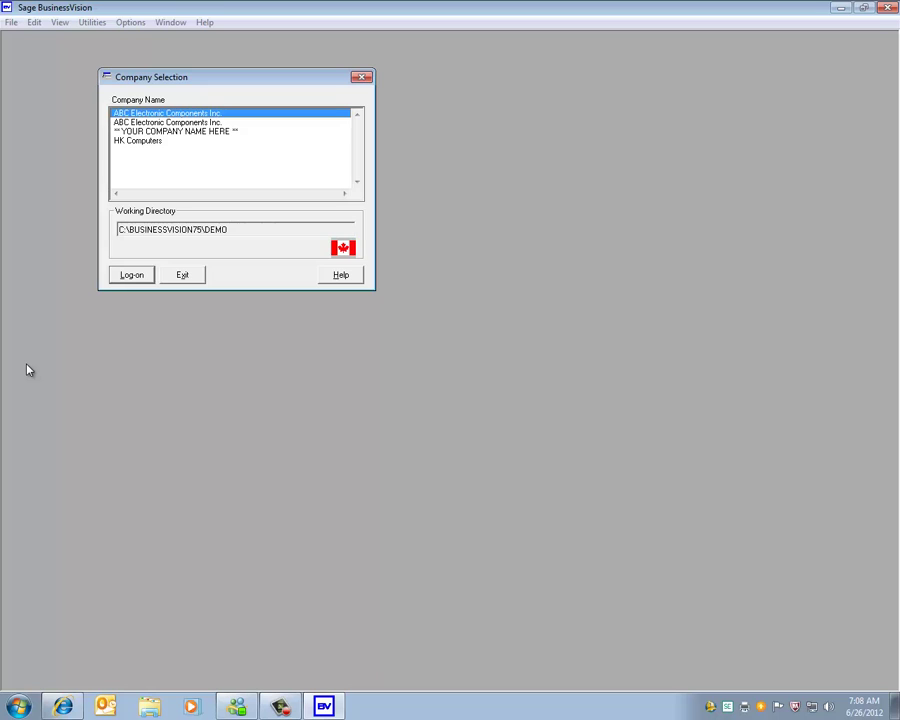
key("Return")
type("BUSINESS")
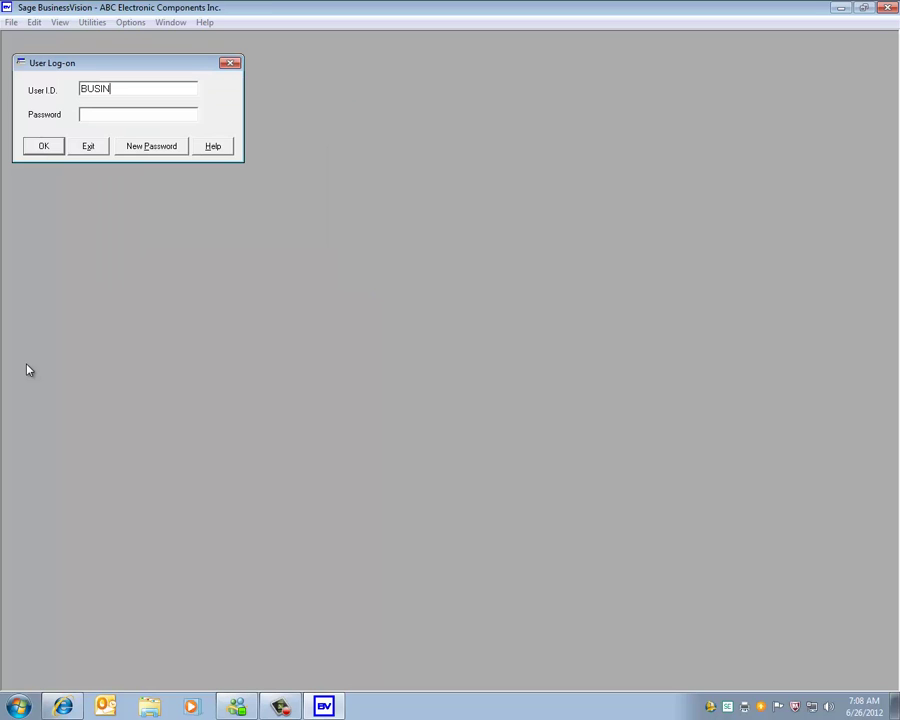
type("VISION")
key("Return")
key("Return")
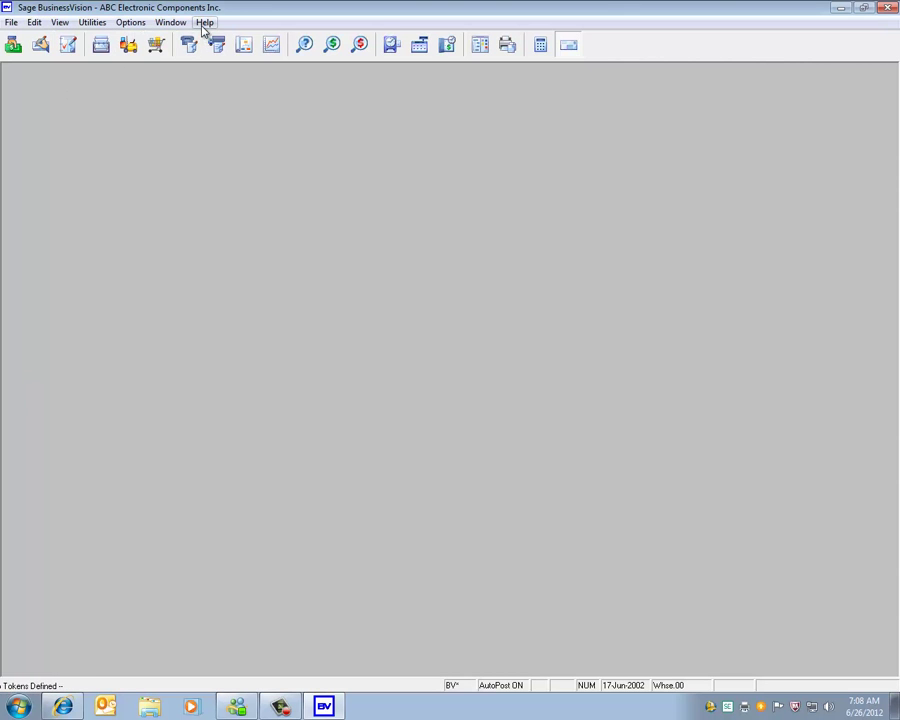
- Check in Help > About > System Info that version 7.52A still has Jan 2012 payroll tables, then close both windows
left_click(204, 22)
left_click(235, 145)
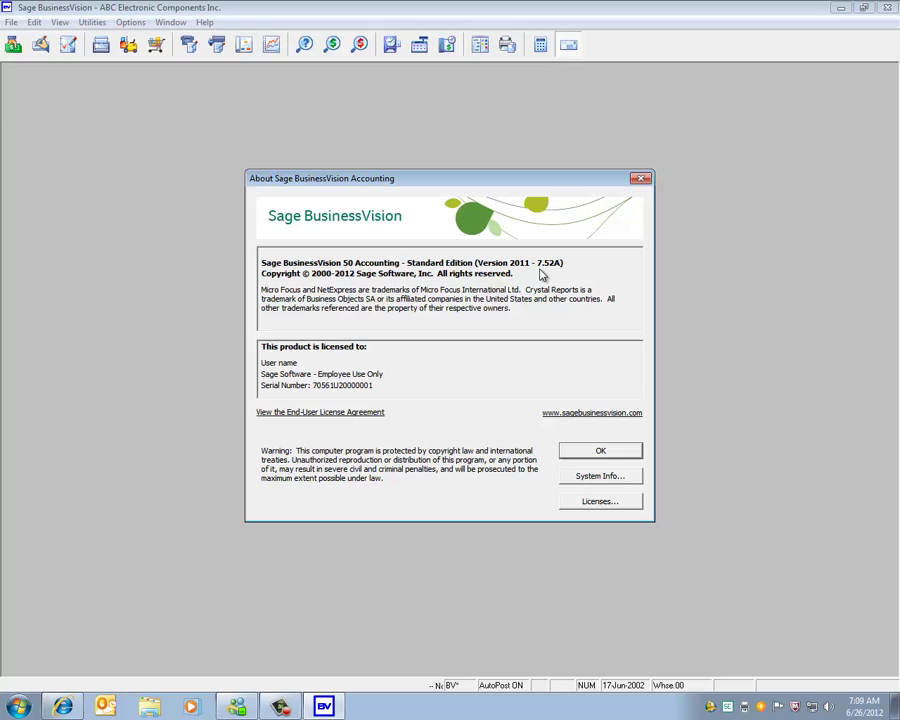
left_click(597, 477)
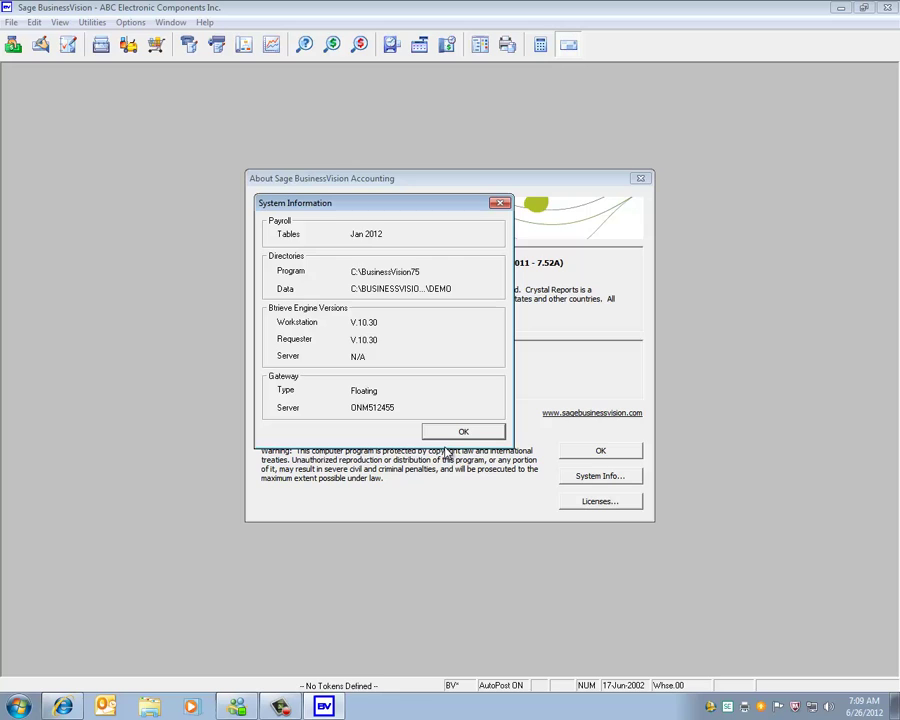
left_click(452, 436)
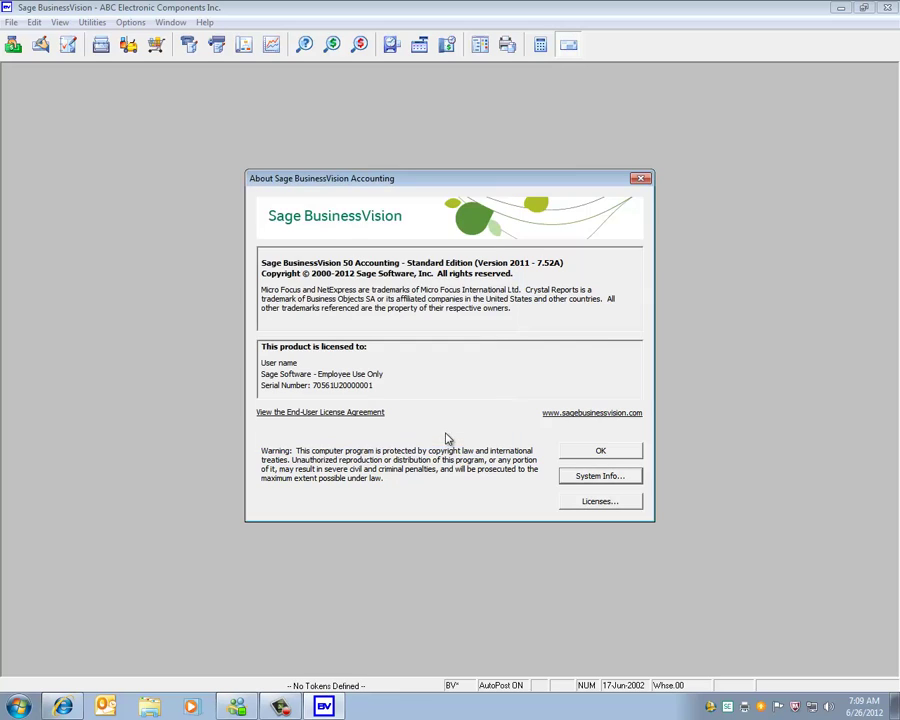
left_click(586, 455)
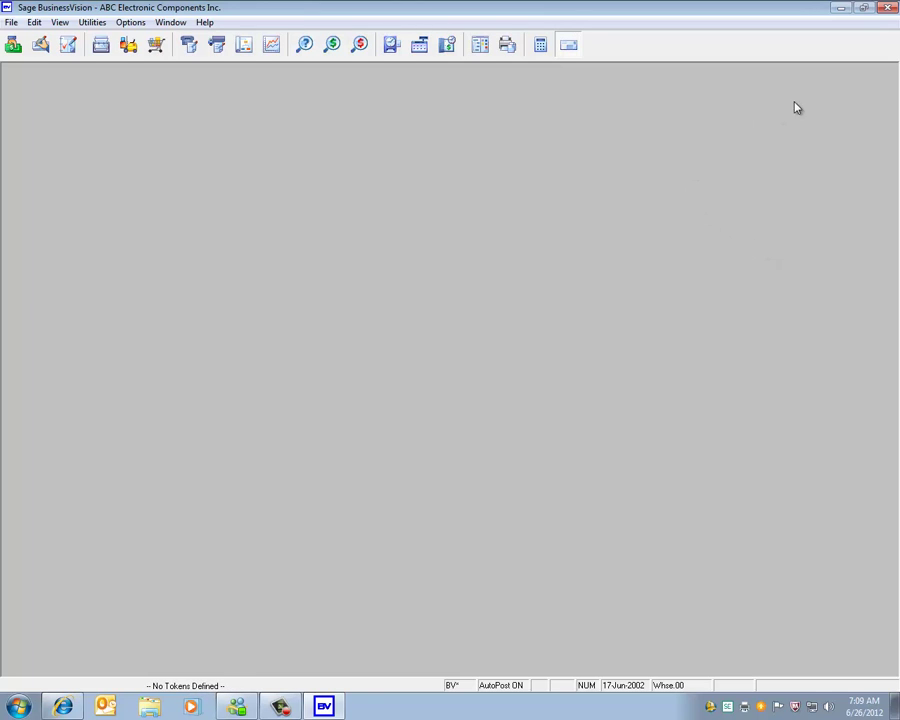
- Exit the BusinessVision session and bring up Internet Explorer on the Sage Customer Portal home page
left_click(887, 8)
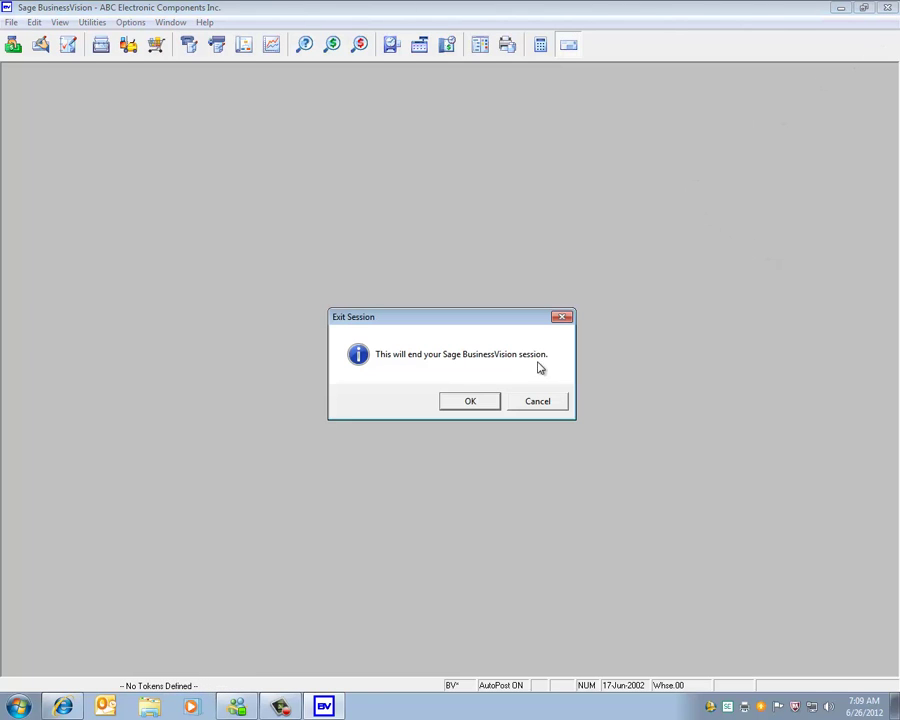
left_click(486, 404)
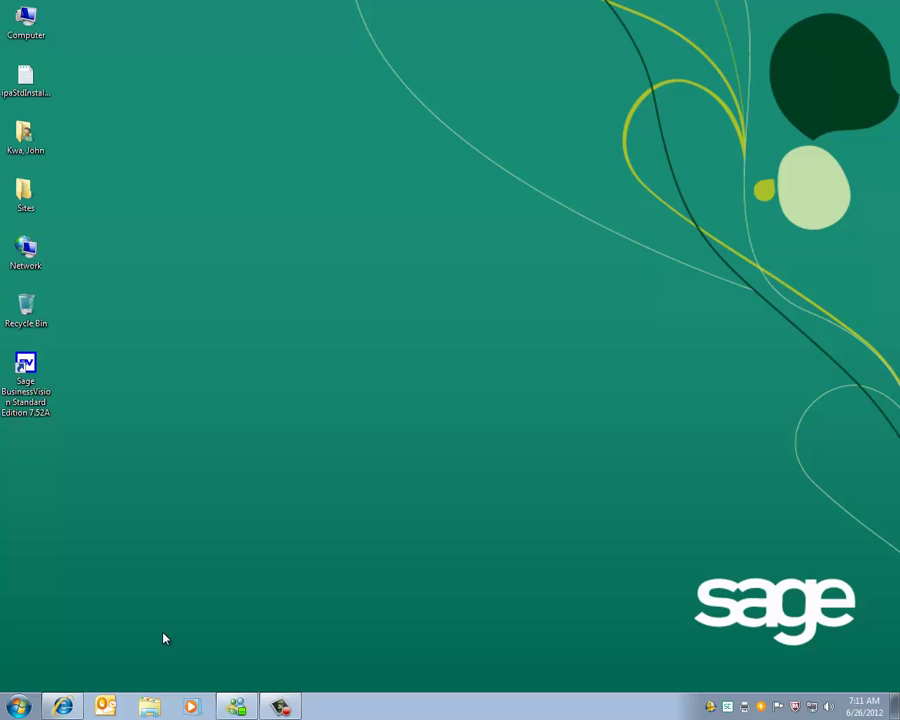
left_click(64, 706)
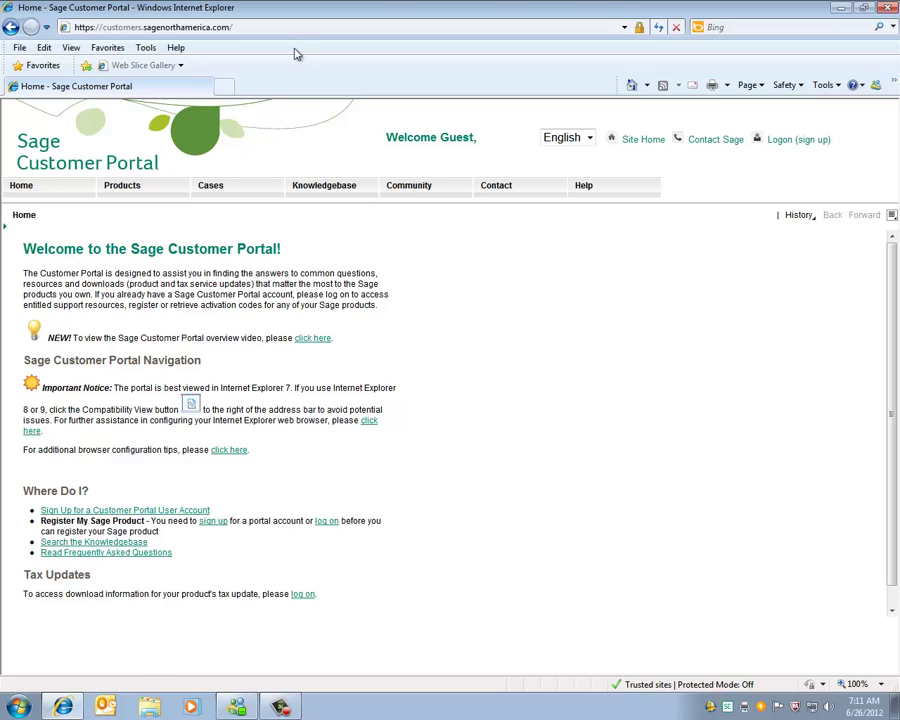
left_click(281, 28)
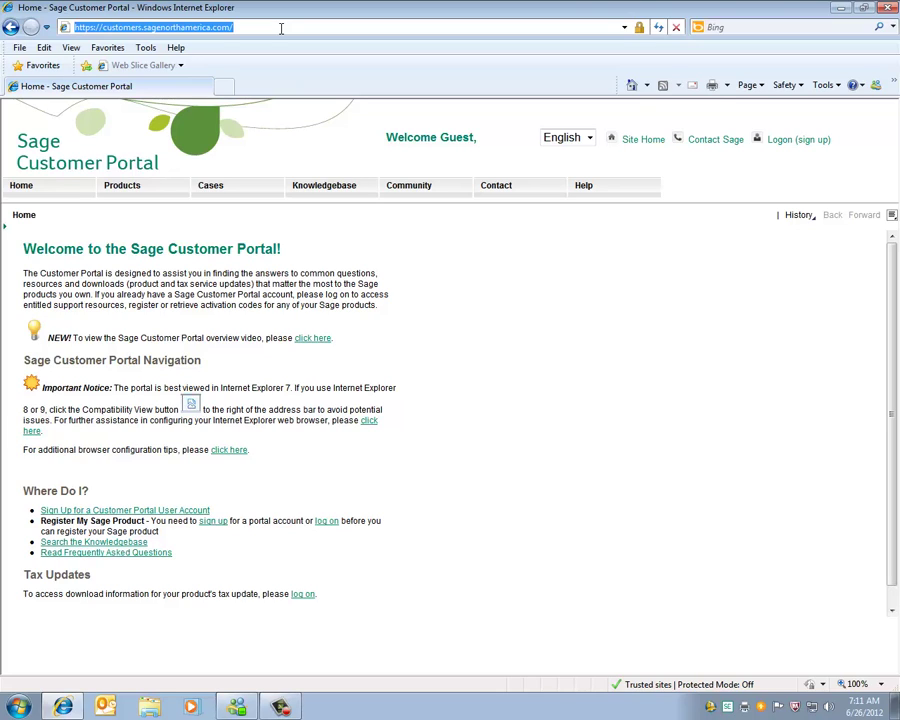
left_click(513, 334)
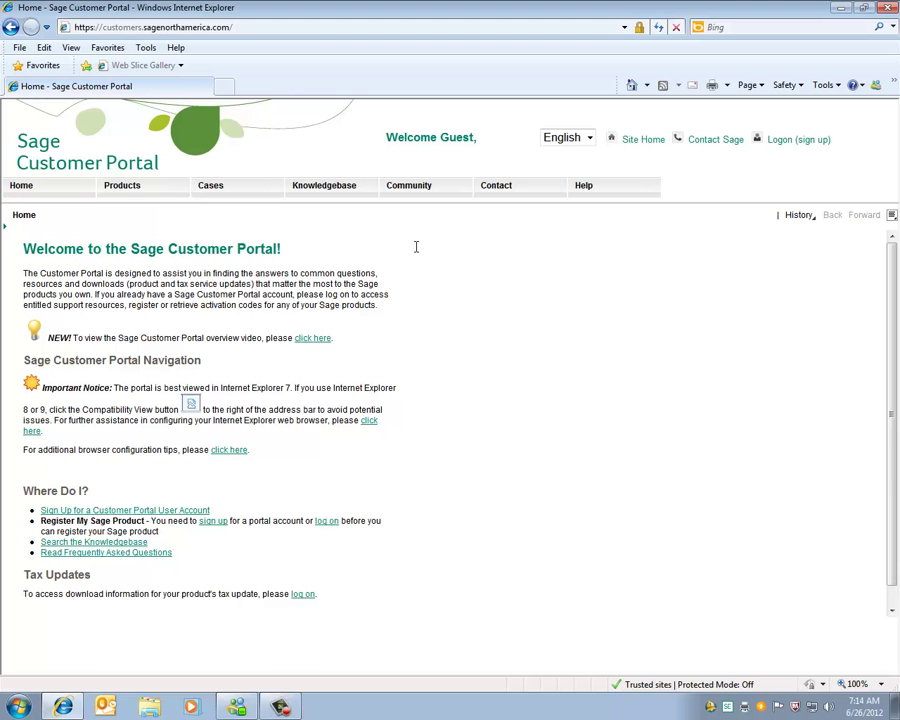
- Keep 'Display all websites in Compatibility View' enabled in Internet Explorer's Compatibility View Settings
left_click(146, 47)
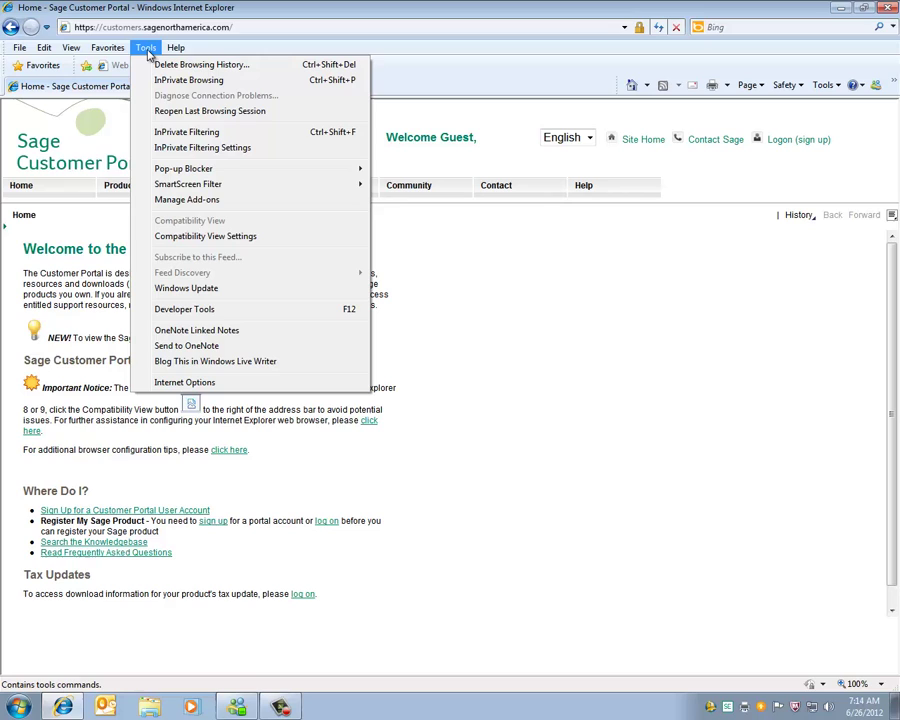
left_click(174, 238)
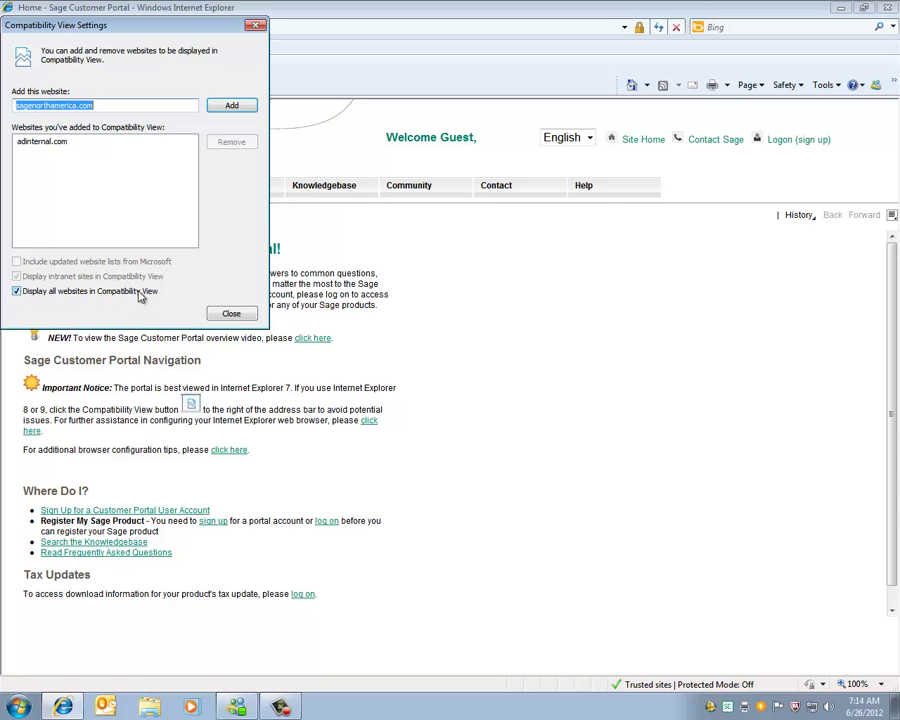
left_click(229, 314)
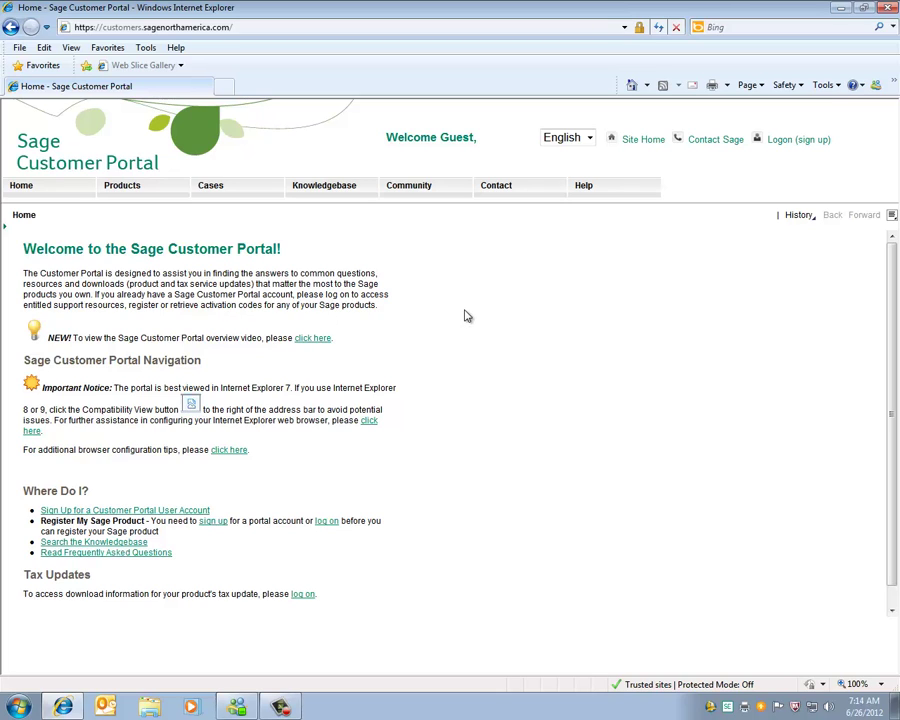
- Restart Internet Explorer and reload customers.sagenorthamerica.com from the address history
left_click(890, 12)
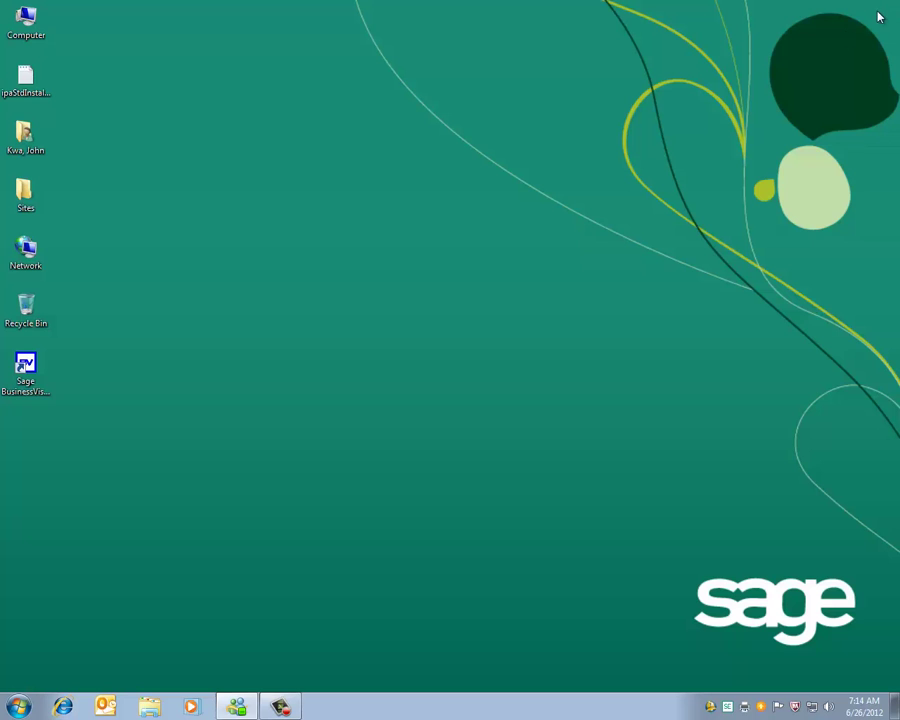
left_click(63, 707)
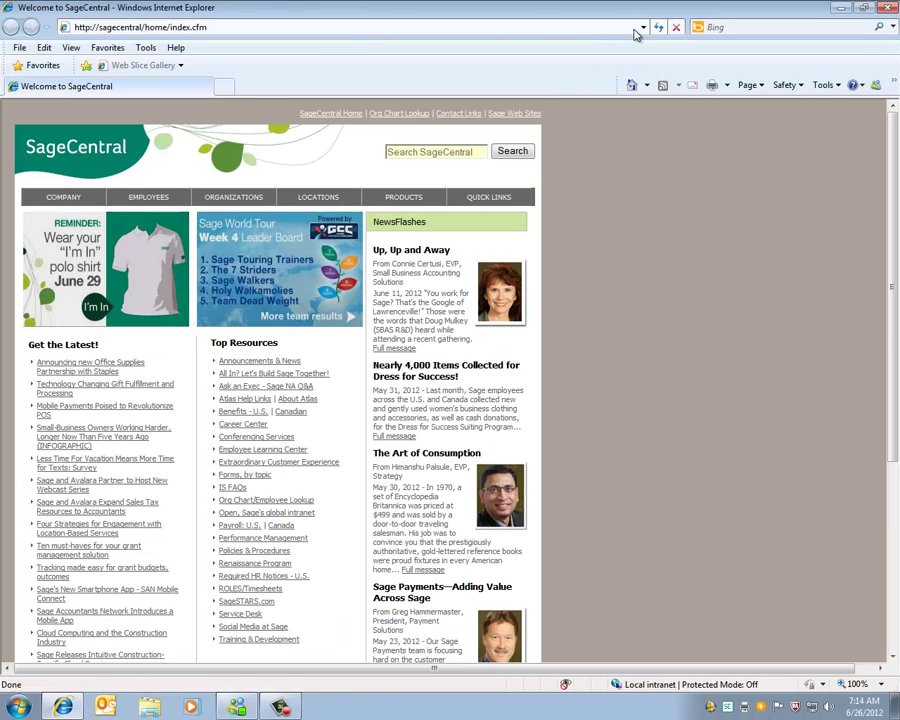
left_click(643, 27)
left_click(177, 44)
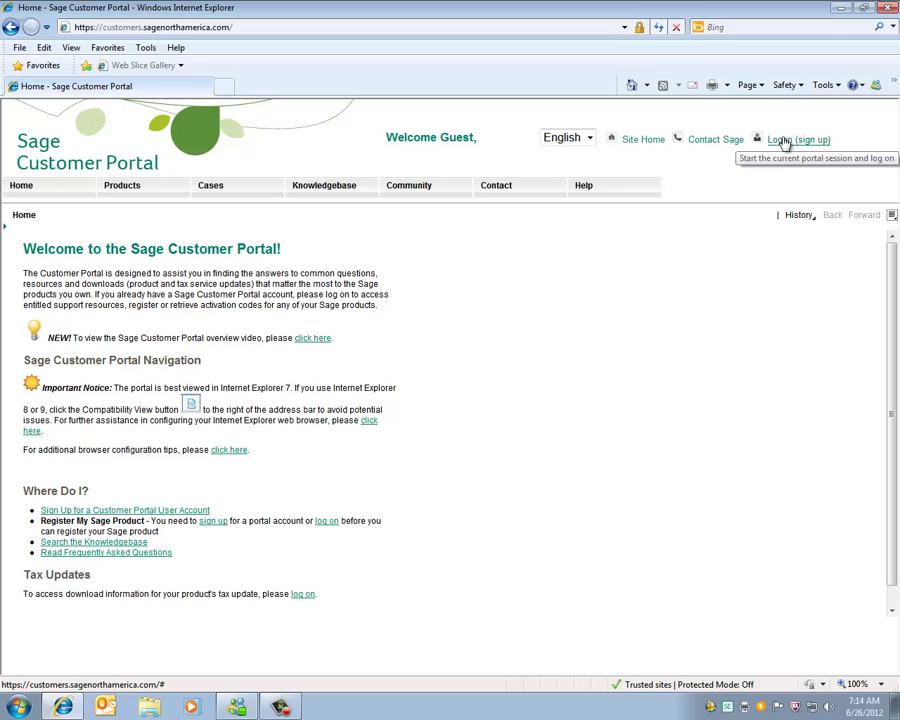
- Go to the portal logon page, glancing at the sign-up form and logging-on FAQ before closing them
left_click(785, 141)
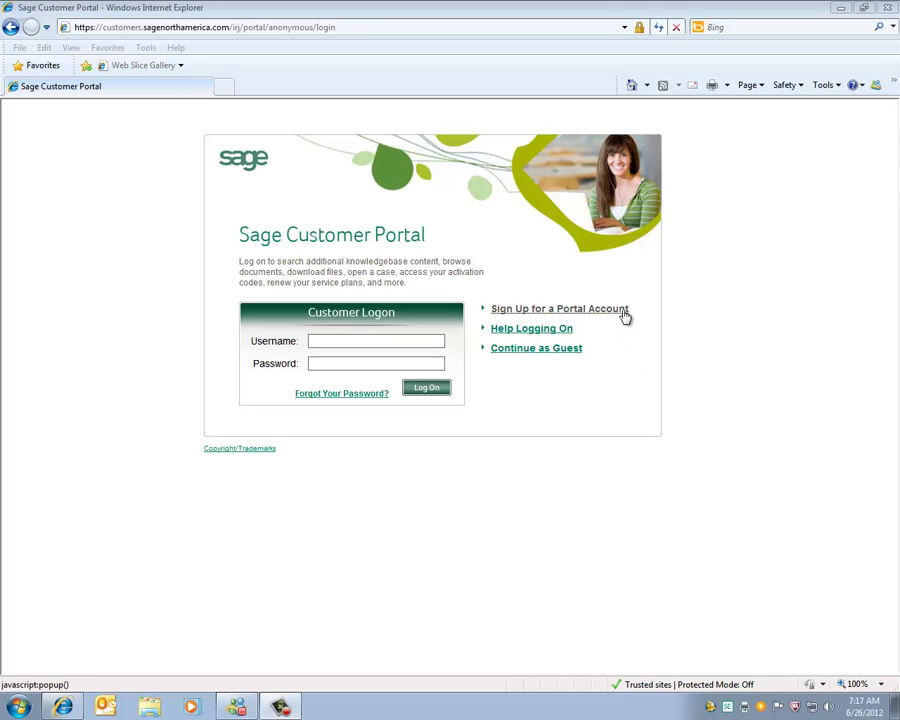
left_click(584, 318)
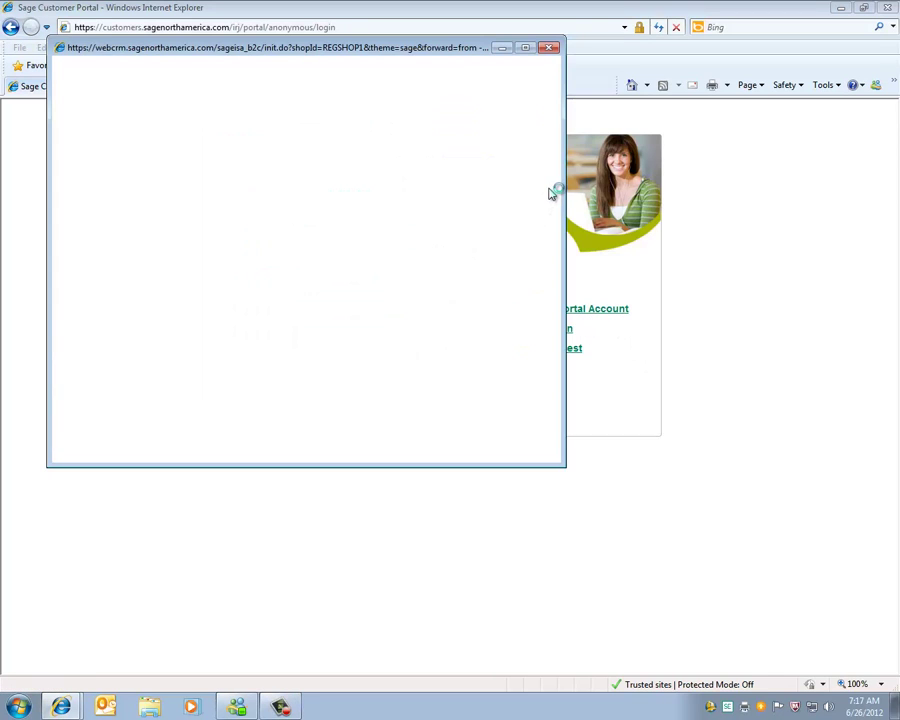
left_click(549, 48)
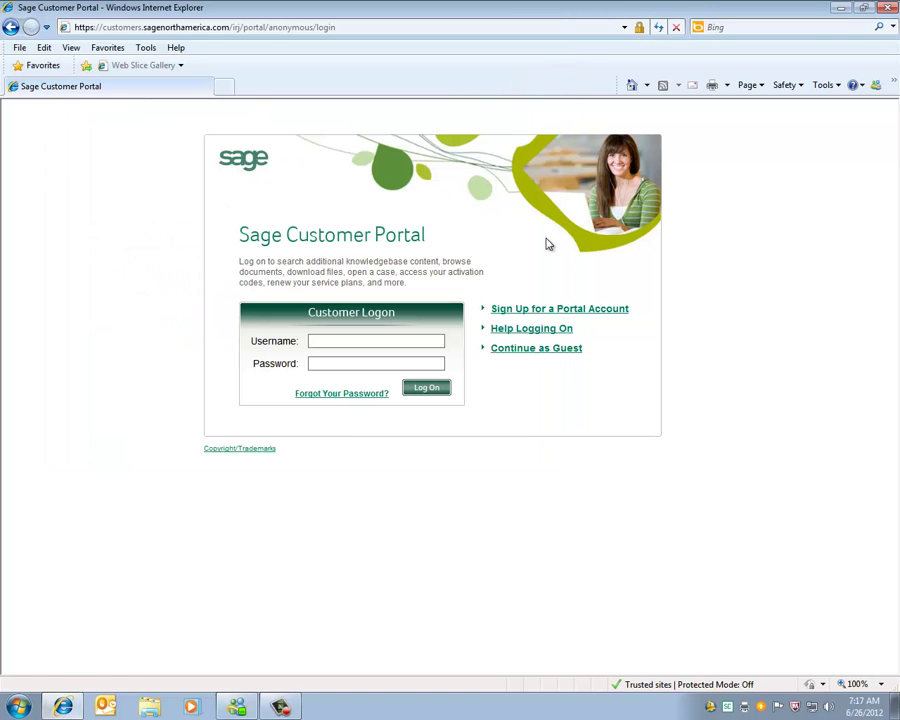
left_click(529, 331)
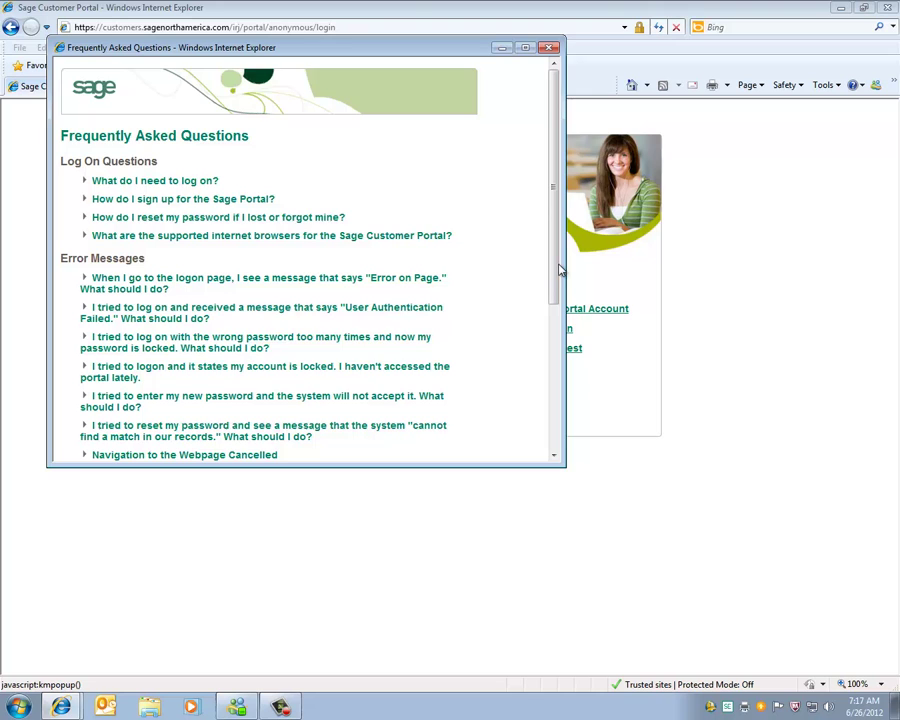
left_click_drag(558, 270, 546, 412)
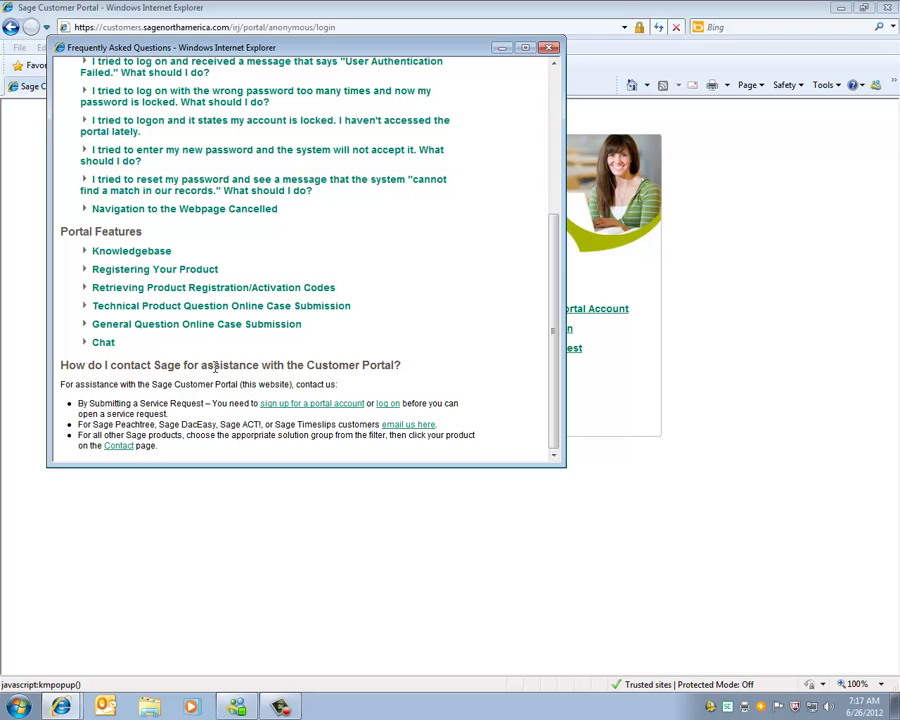
left_click(548, 48)
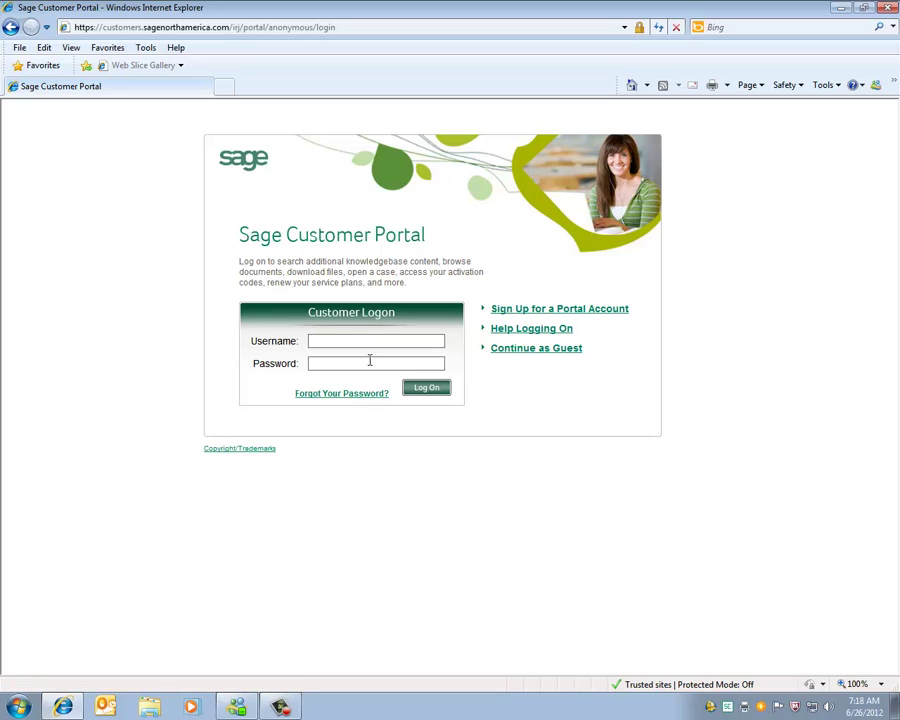
- Paste the account username, enter the password, and log on to the Sage Customer Portal
left_click(378, 341)
key("ctrl+v")
type("•••••••••")
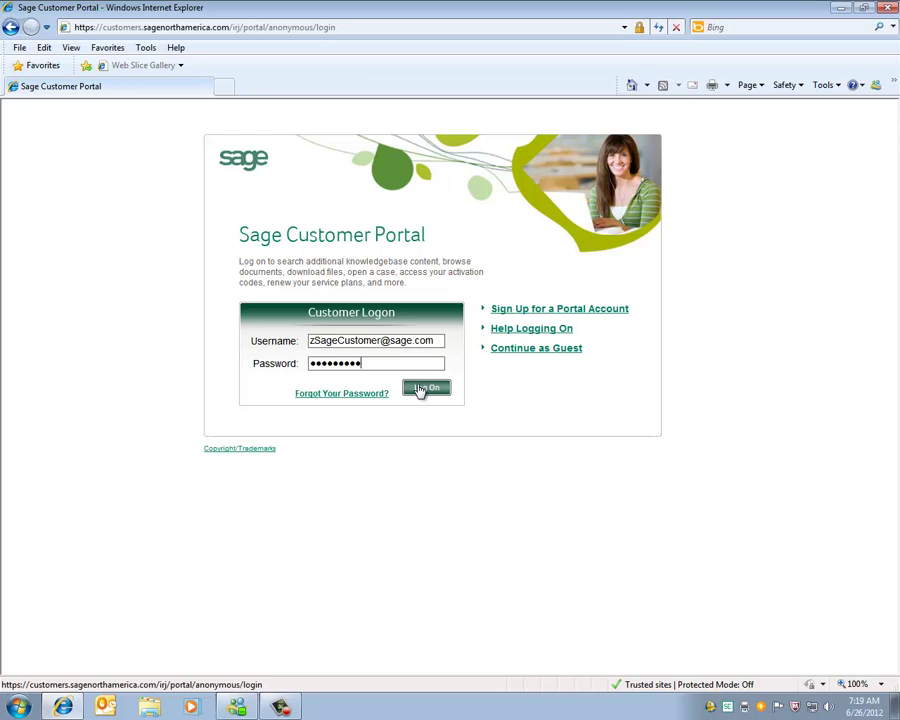
left_click(421, 390)
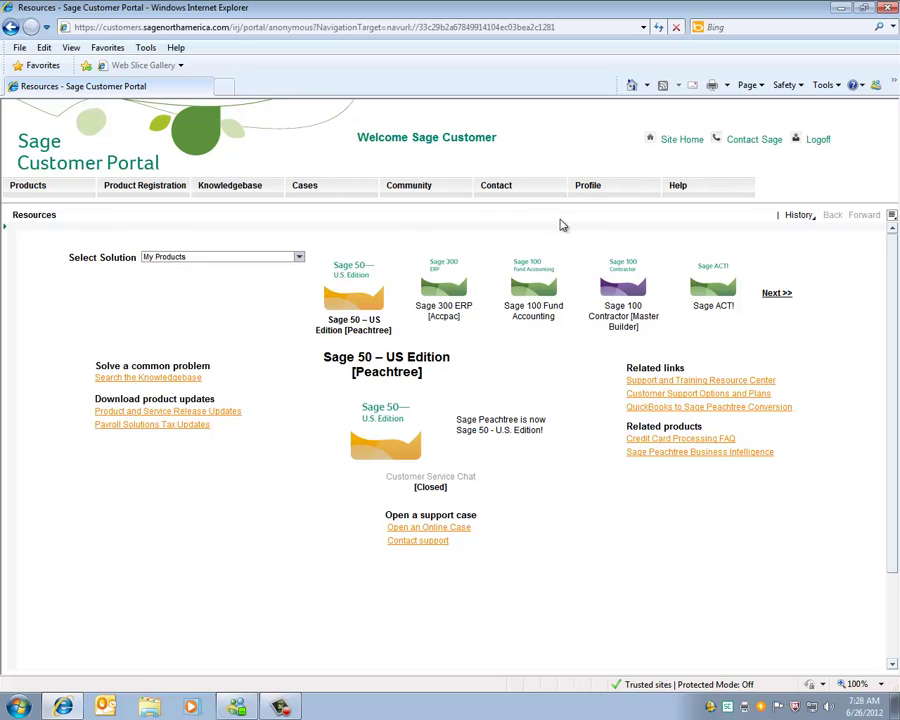
- Under Knowledgebase > Download Files, pick the Accounting solution and then Sage BusinessVision
mouse_move(241, 187)
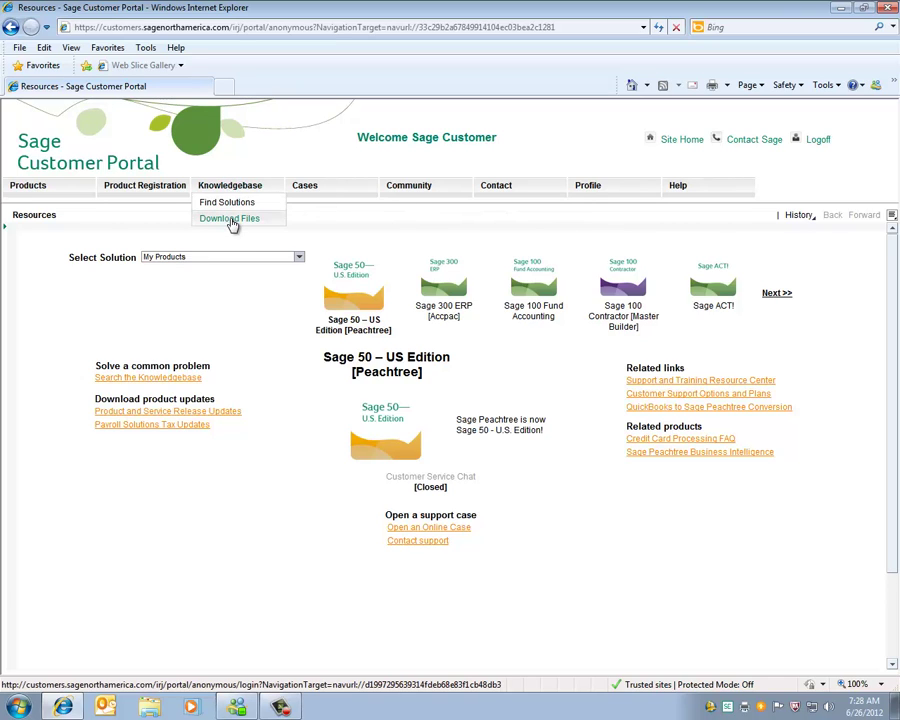
left_click(230, 219)
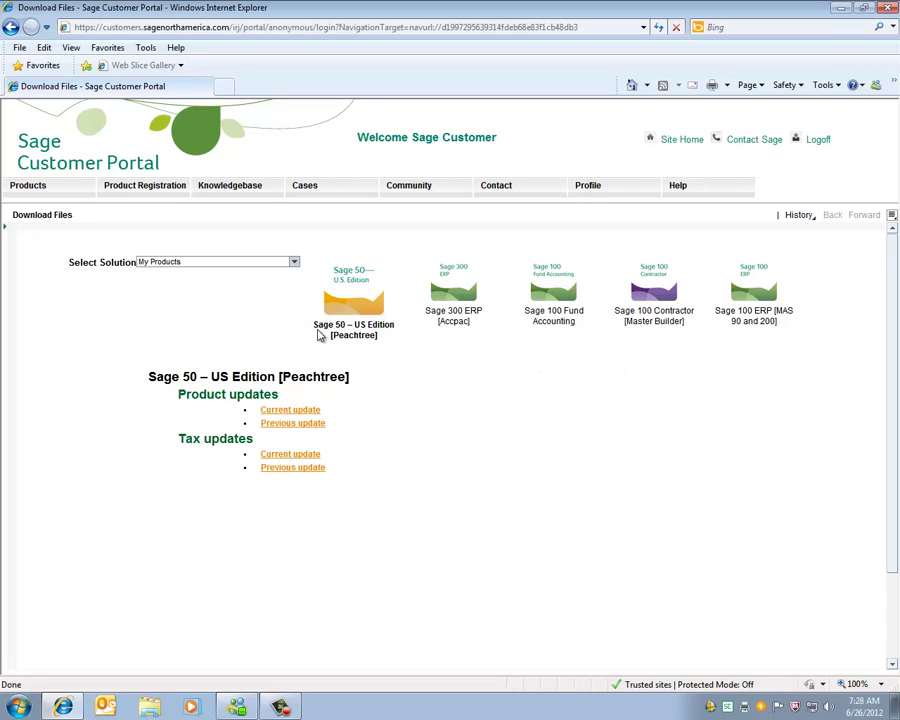
left_click(294, 262)
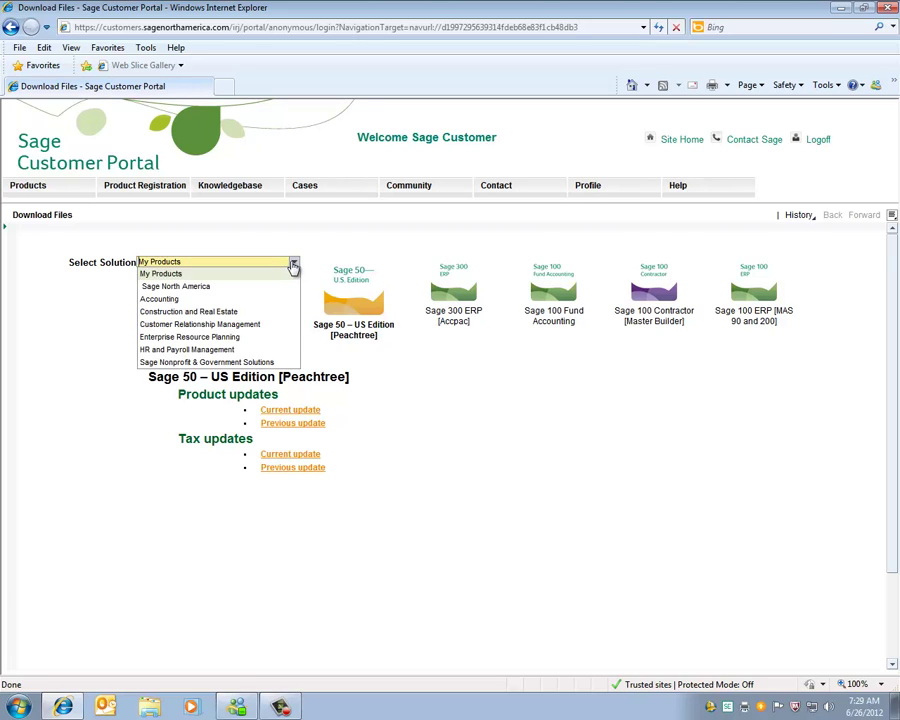
left_click(210, 300)
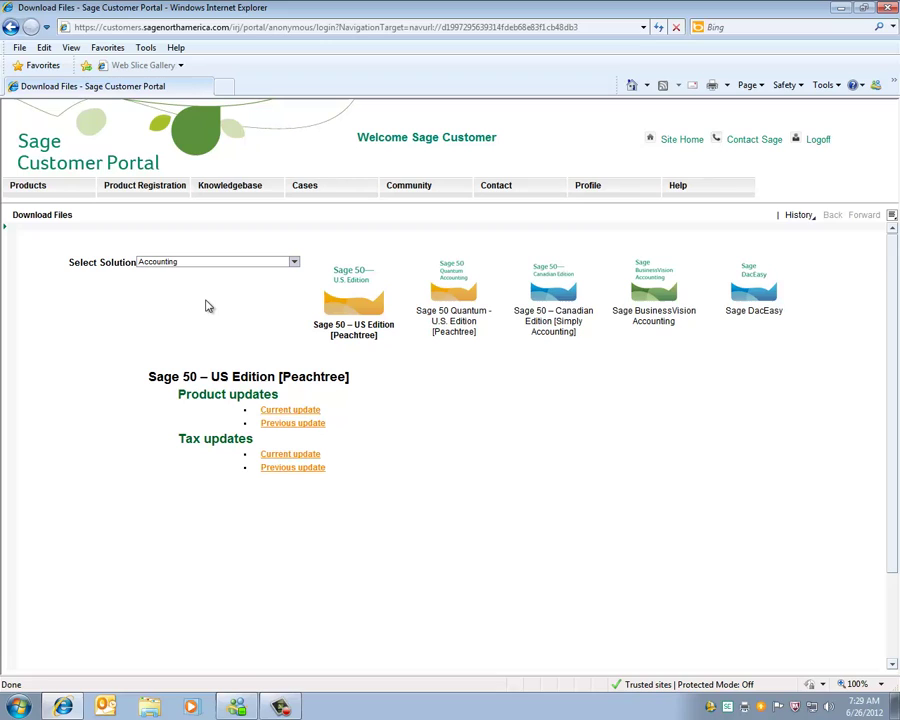
left_click(662, 298)
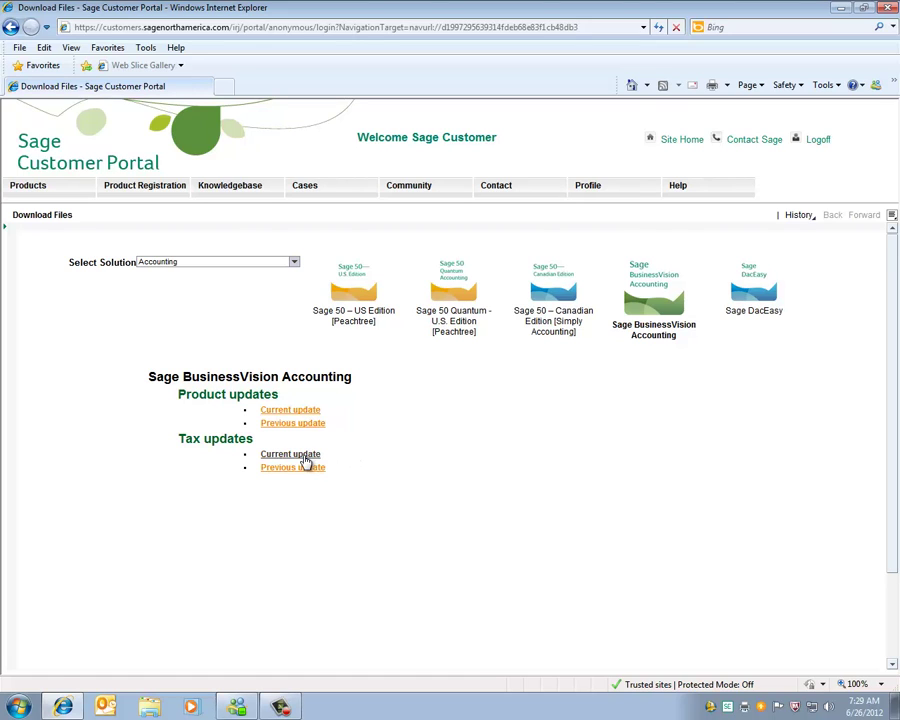
- Open BusinessVision's current tax updates and scroll to the July 2012 v7.53 Canadian payroll update
left_click(305, 456)
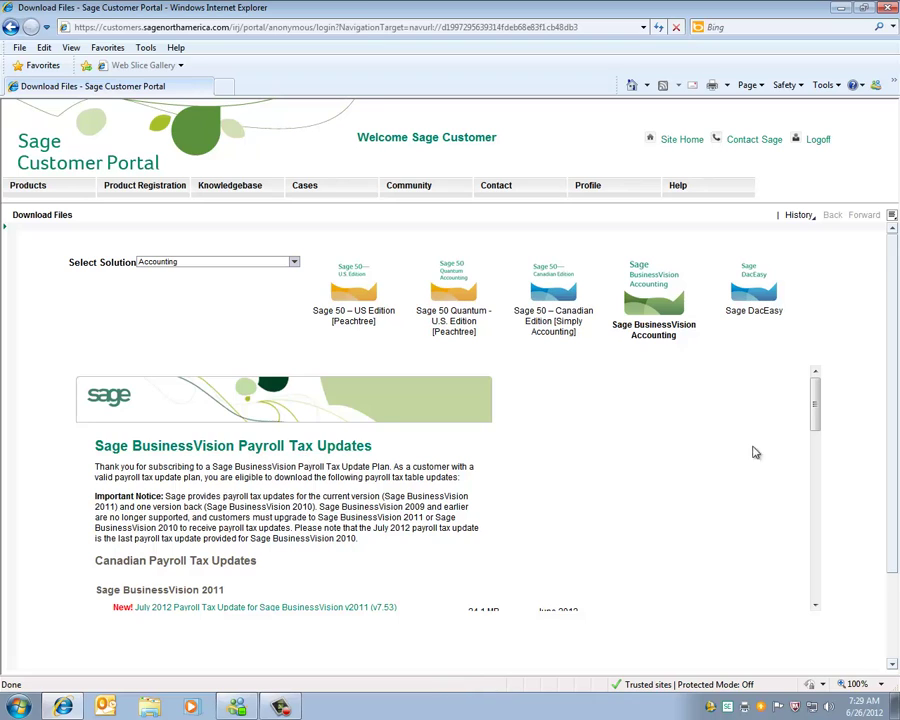
left_click_drag(815, 414, 816, 445)
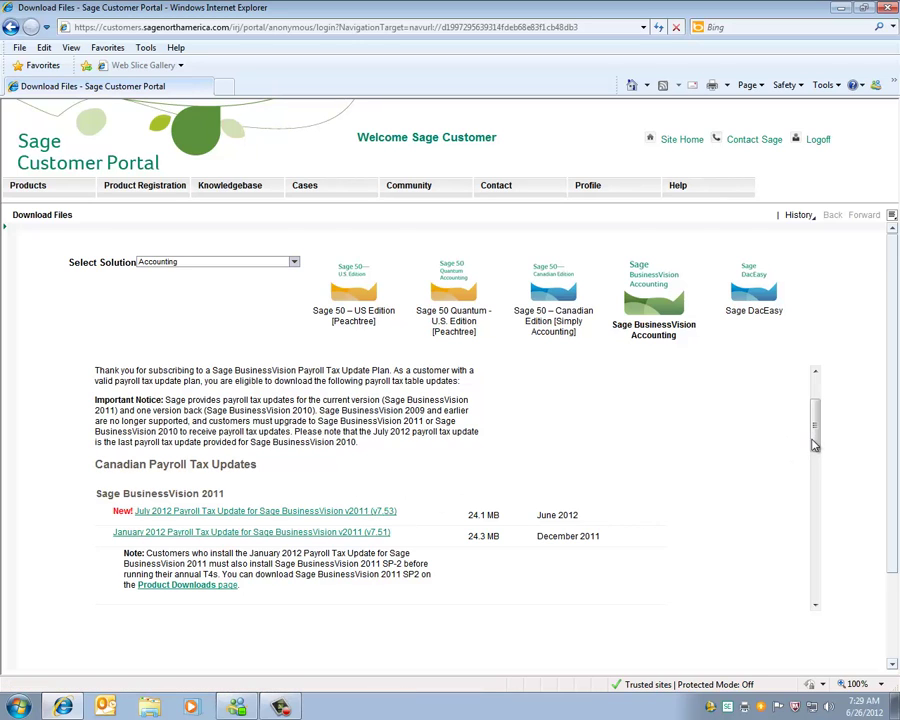
left_click_drag(815, 438, 793, 474)
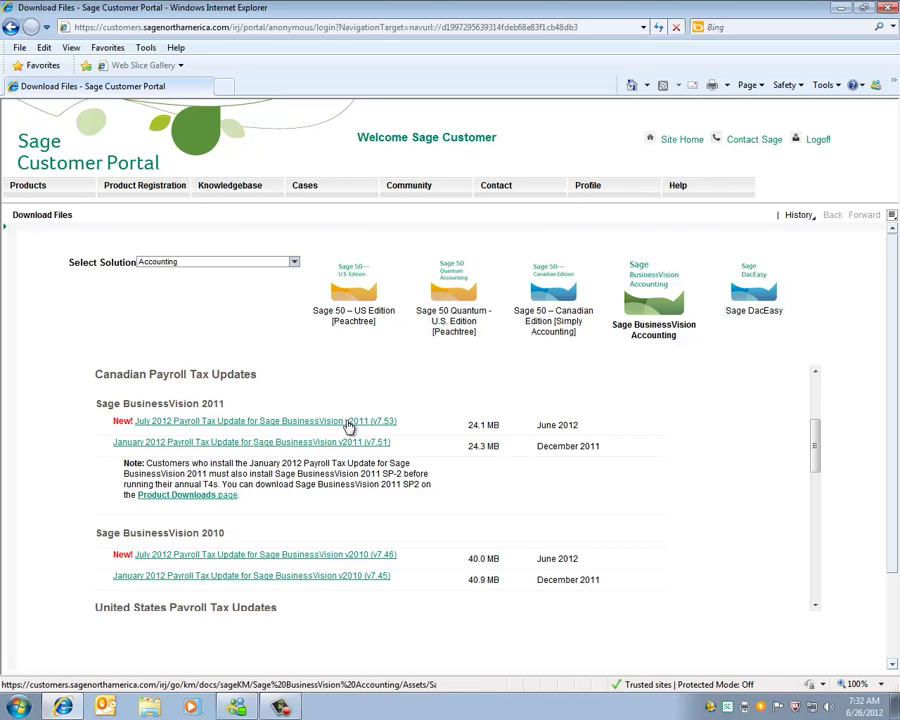
- Save the July 2012 v7.53 update for 2011 (24.1 MB) to the desktop
left_click(349, 424)
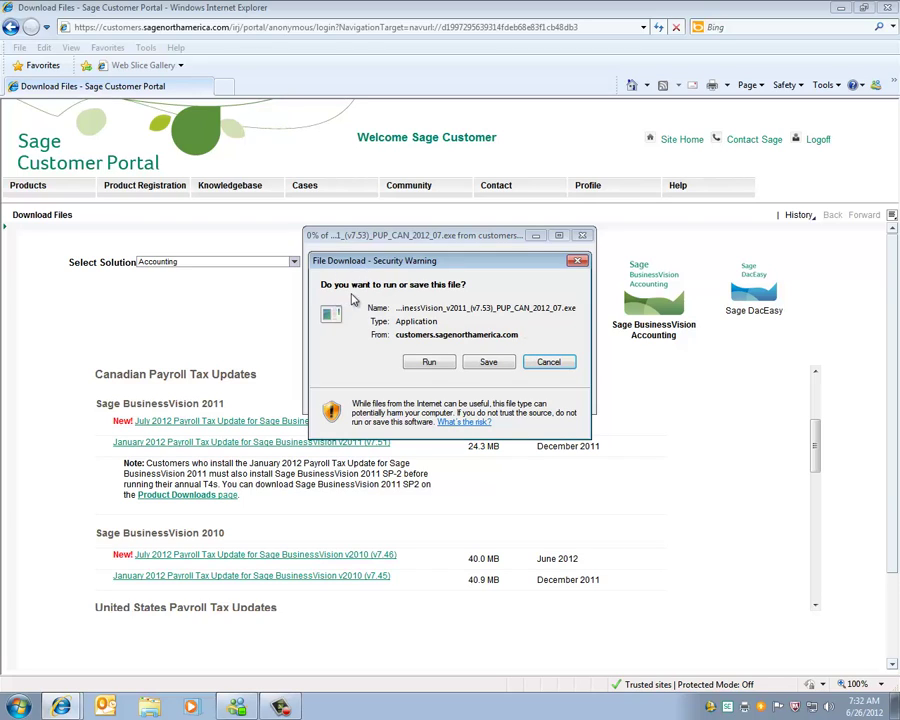
left_click(488, 363)
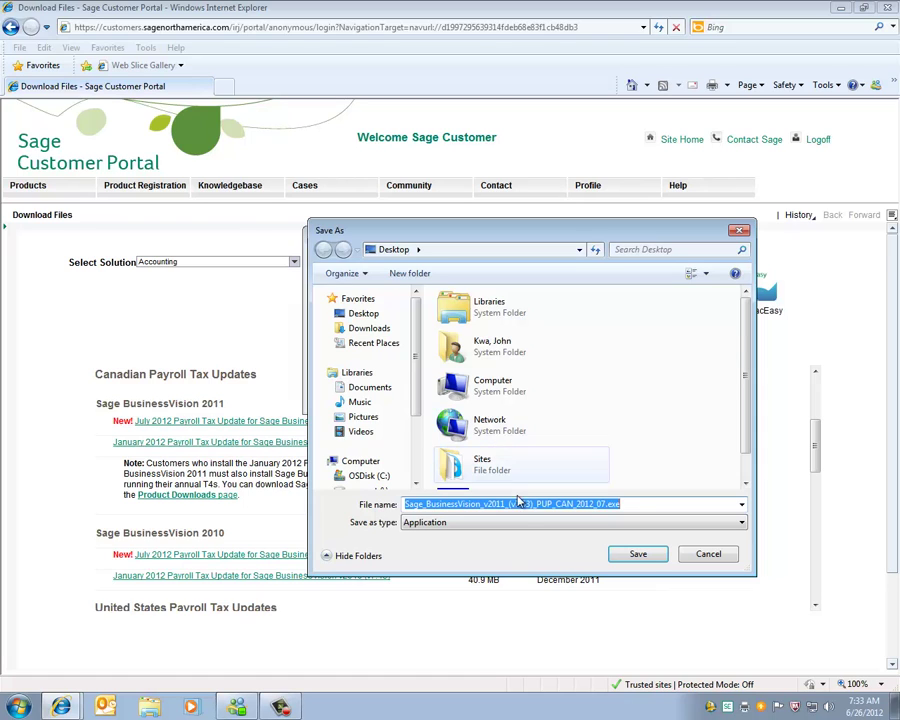
left_click(637, 555)
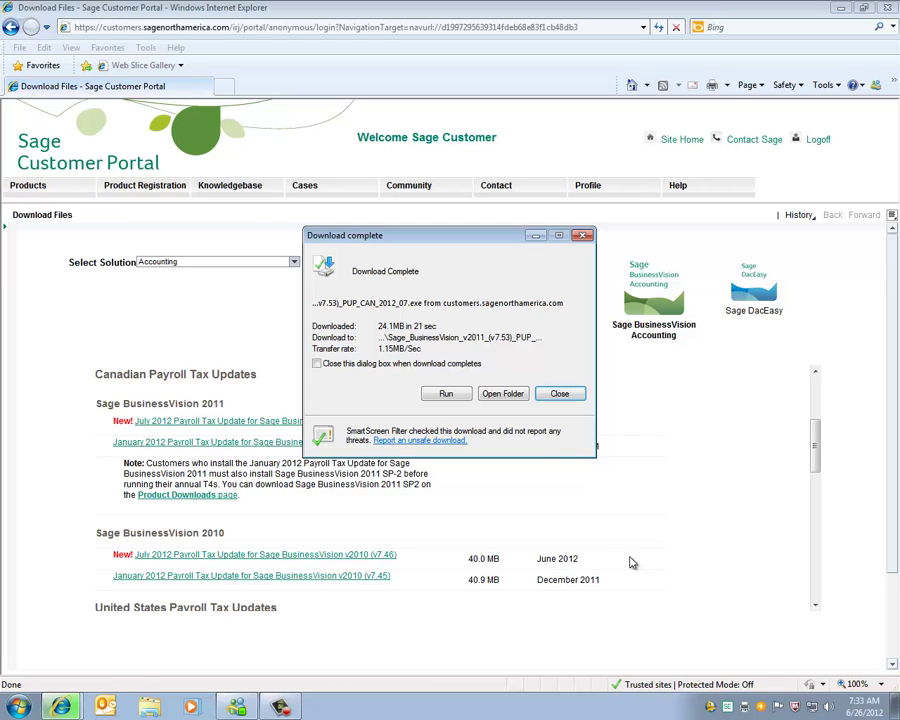
left_click(563, 395)
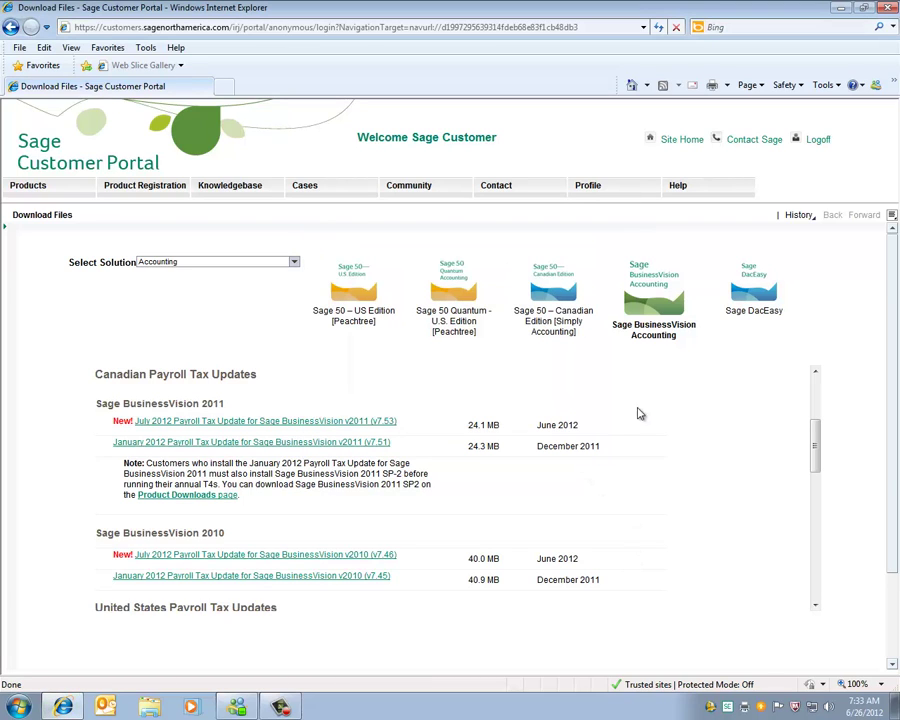
- Log off the Sage Customer Portal and close Internet Explorer
left_click(818, 141)
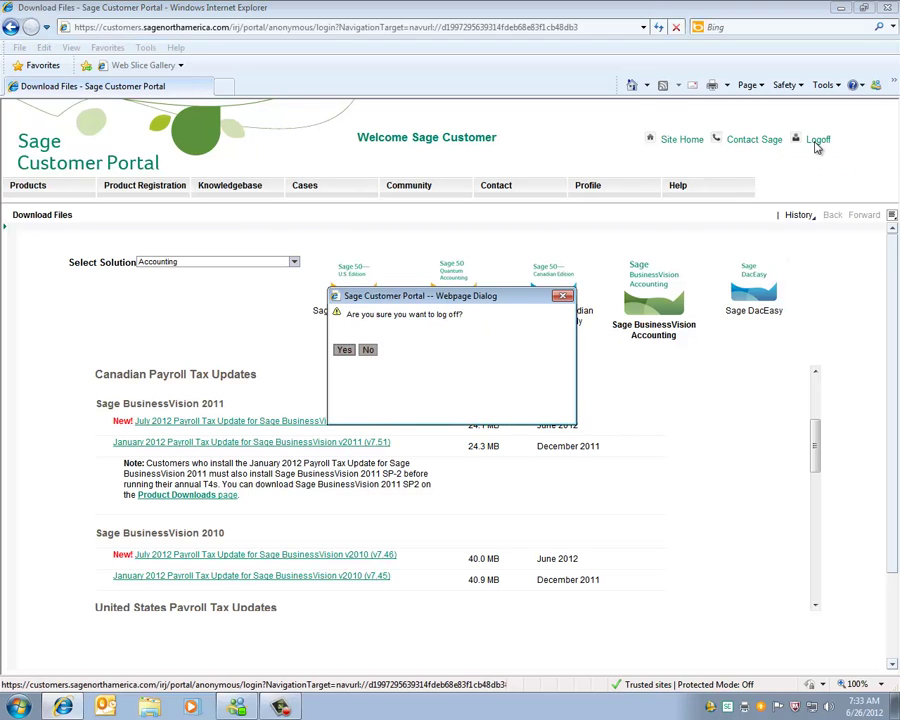
left_click(342, 349)
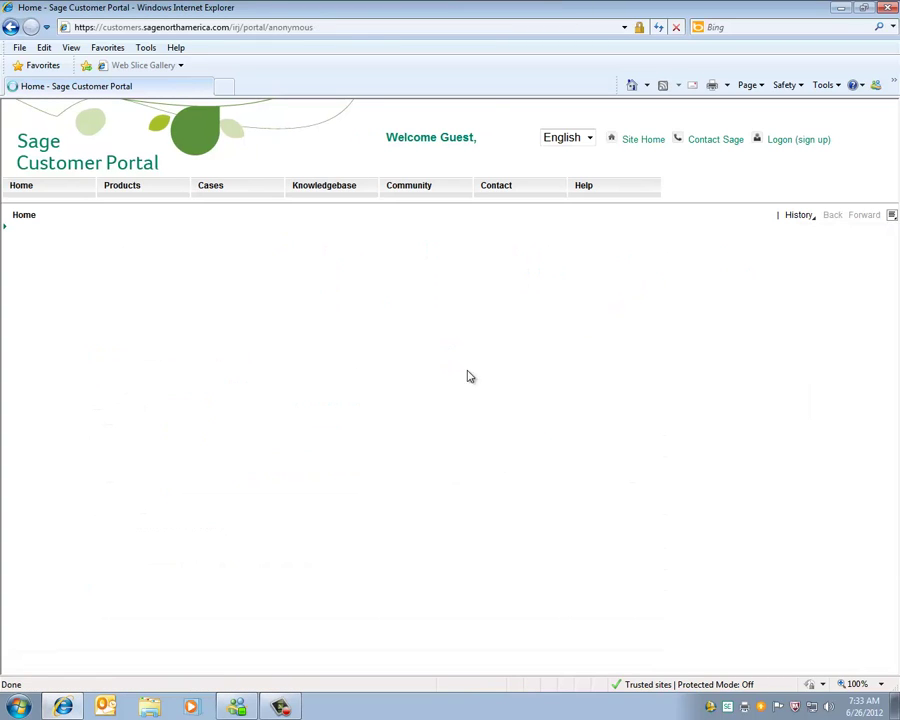
left_click(889, 9)
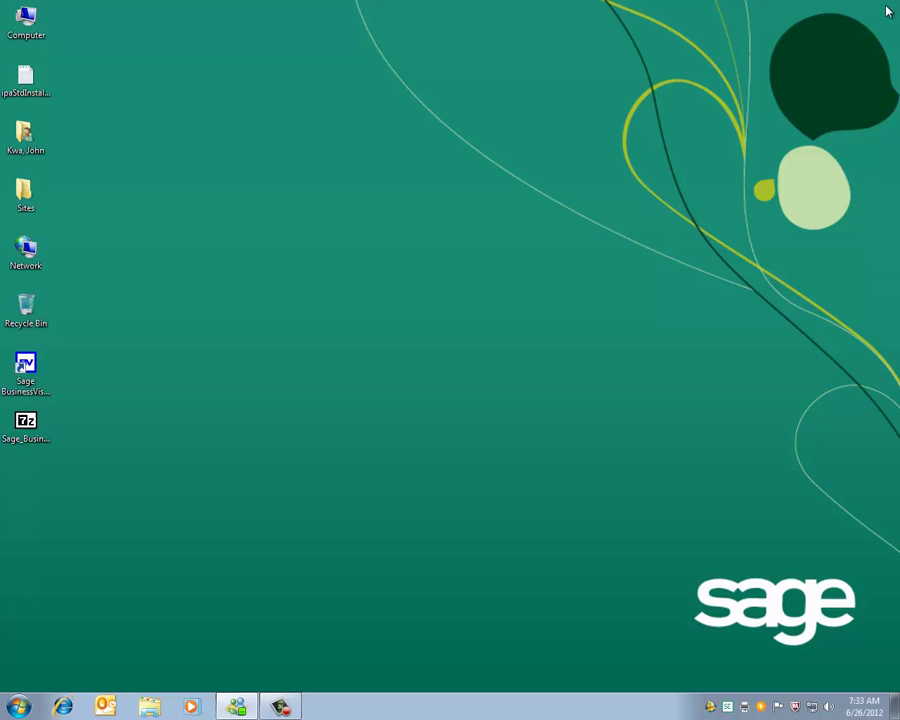
- Unpack the self-extracting update archive to the desktop and select the extracted Payroll V7.53.exe
left_click(33, 437)
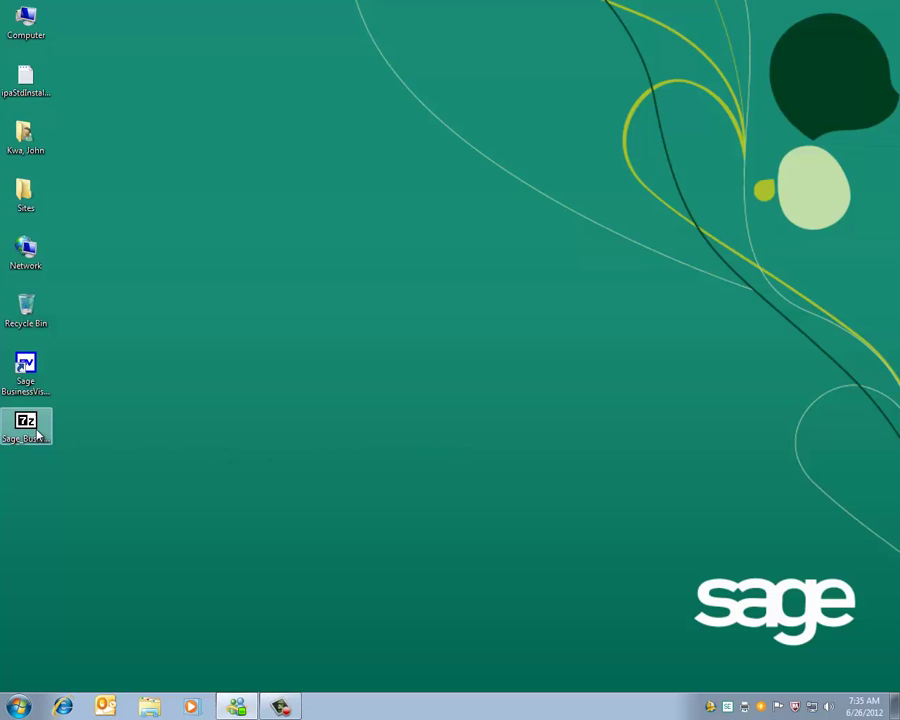
double_click(29, 431)
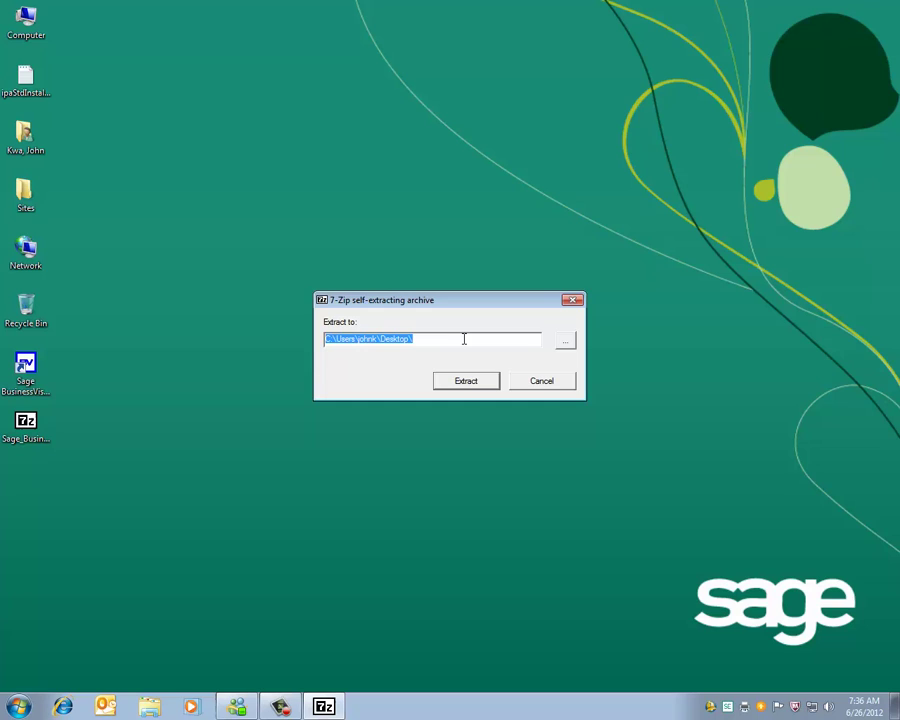
left_click(487, 386)
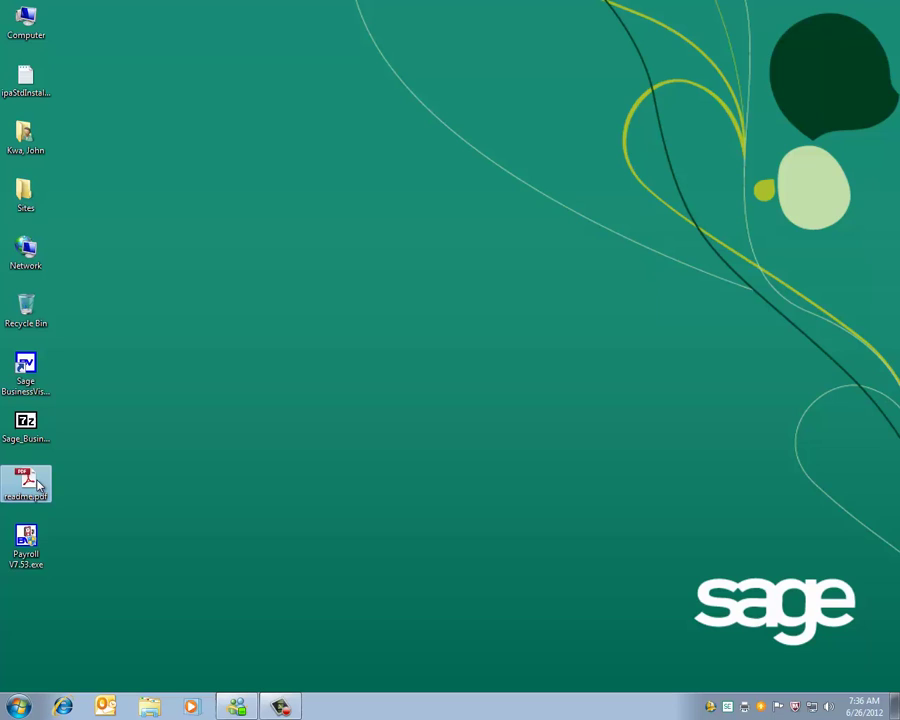
left_click(27, 545)
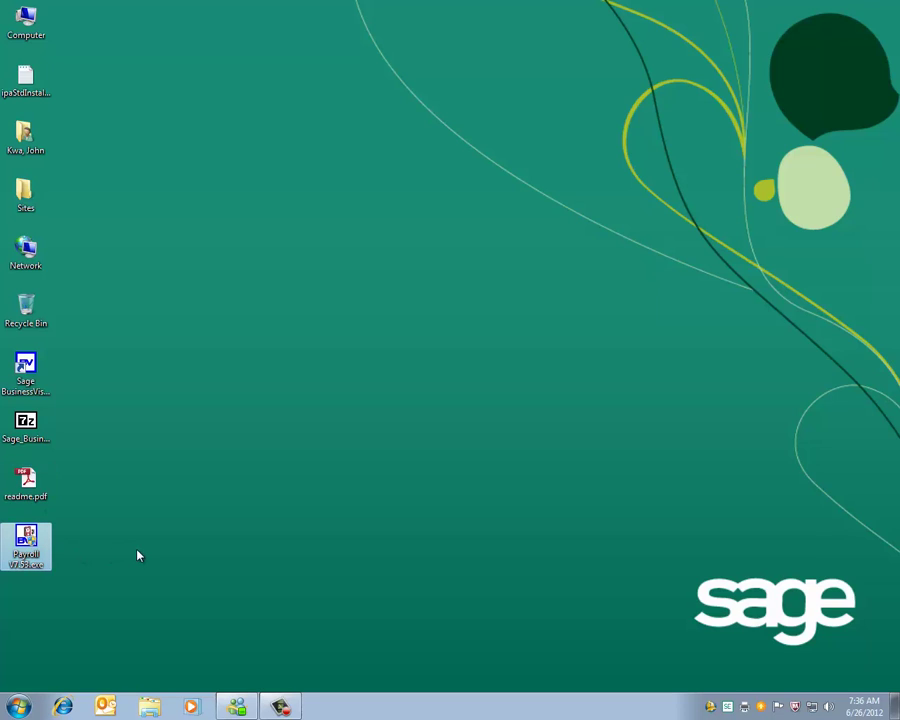
- Open readme.pdf and review its instruction about backing up data files
double_click(28, 478)
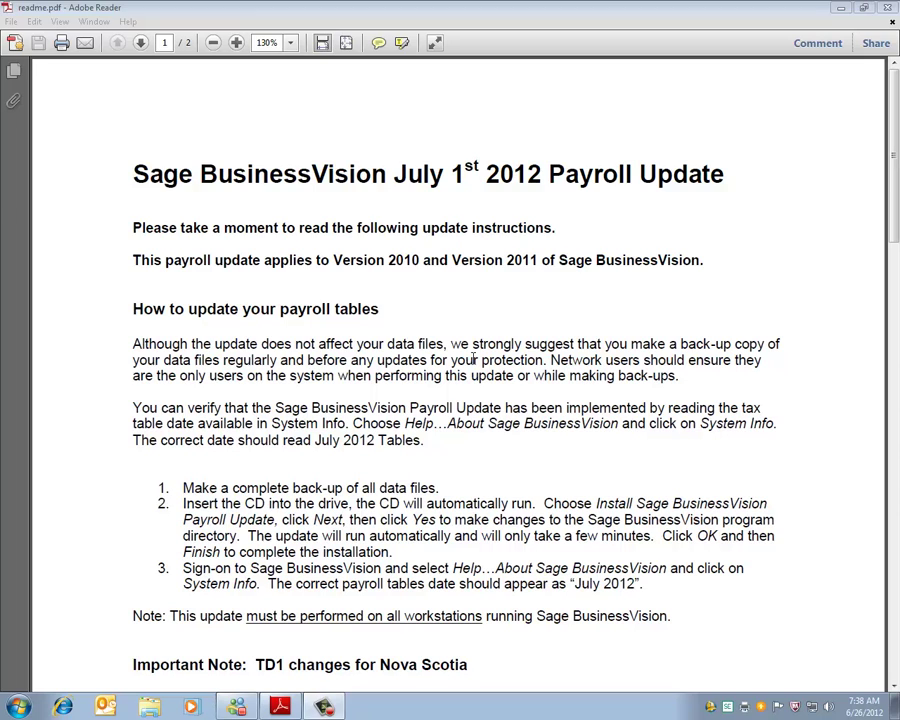
left_click(414, 305)
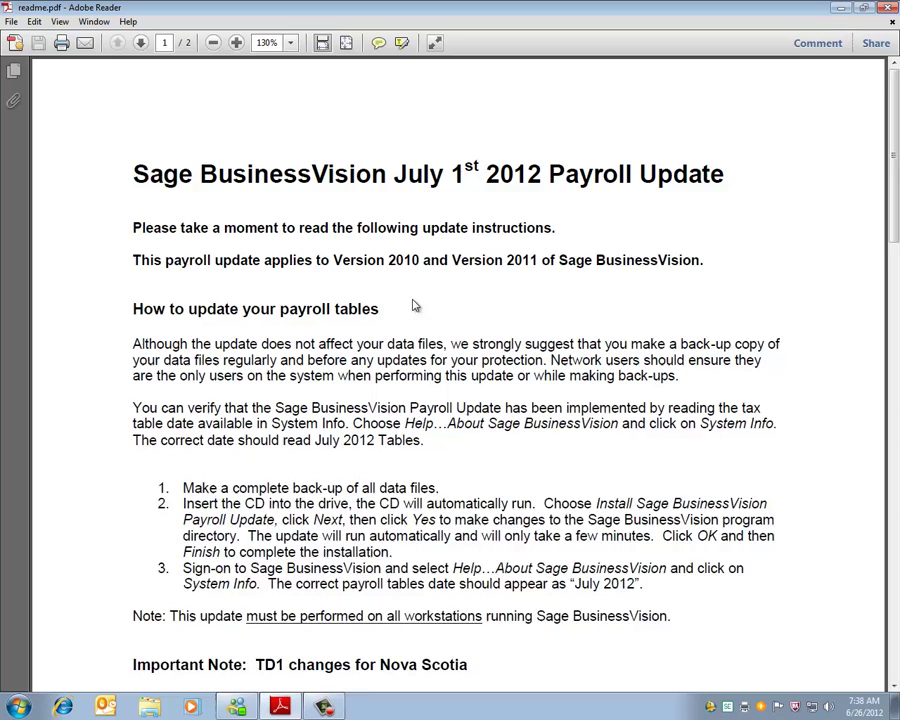
scroll(415, 305, "down", 3)
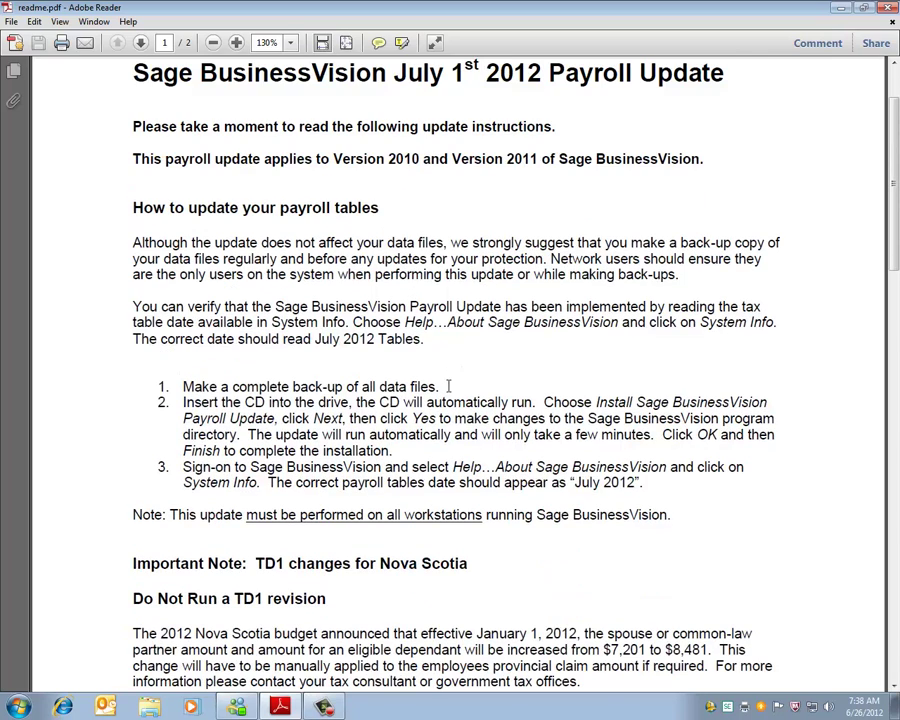
left_click_drag(449, 386, 224, 374)
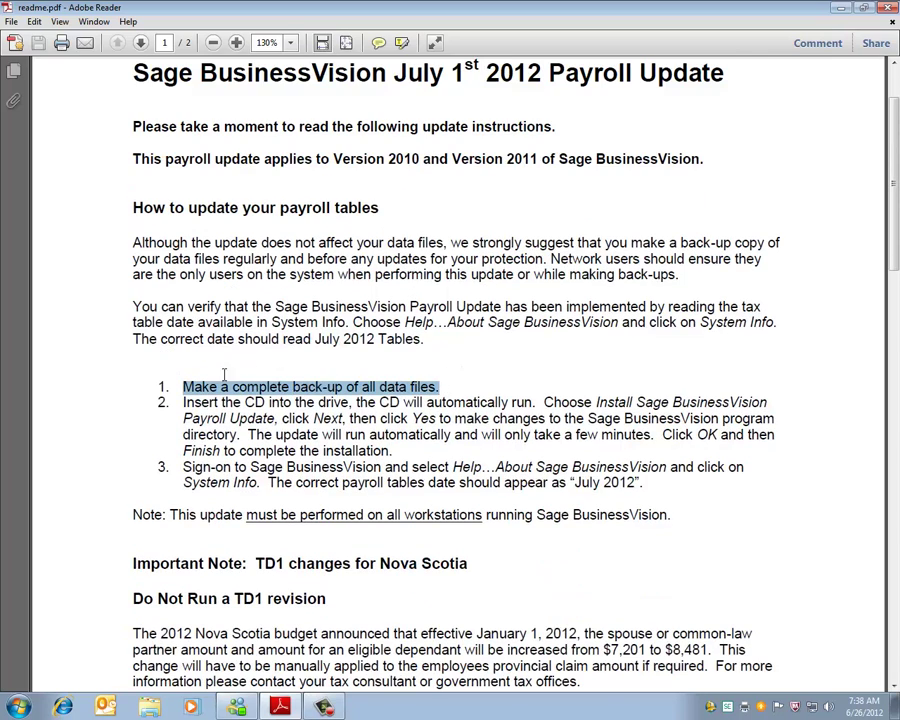
left_click(460, 387)
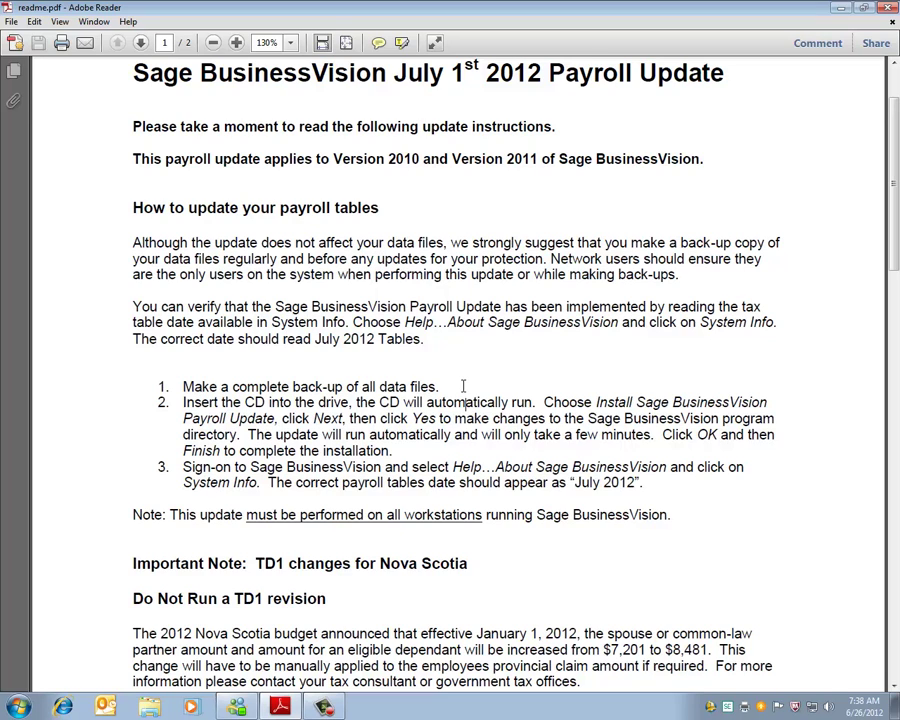
- Scroll through the rest of the July 2012 payroll update FAQ, then close Adobe Reader
scroll(463, 386, "down", 1)
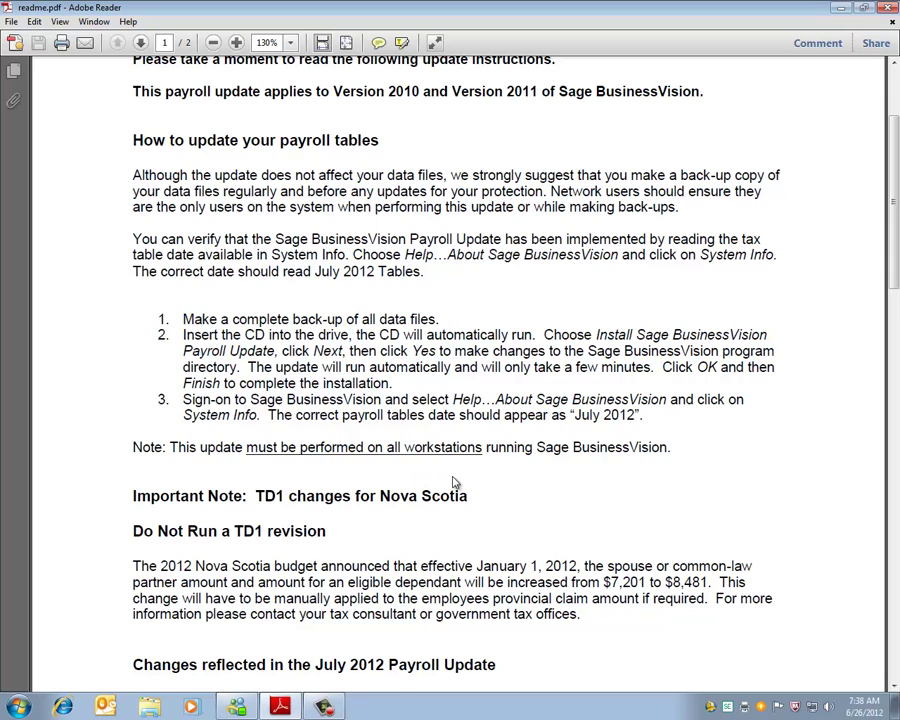
scroll(455, 483, "down", 1)
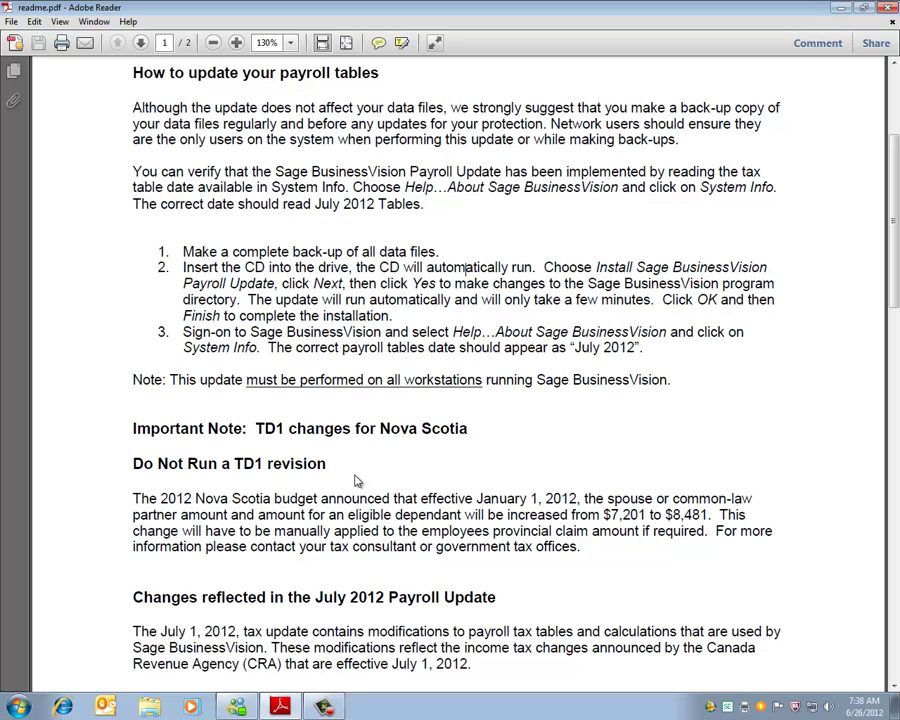
scroll(354, 473, "down", 2)
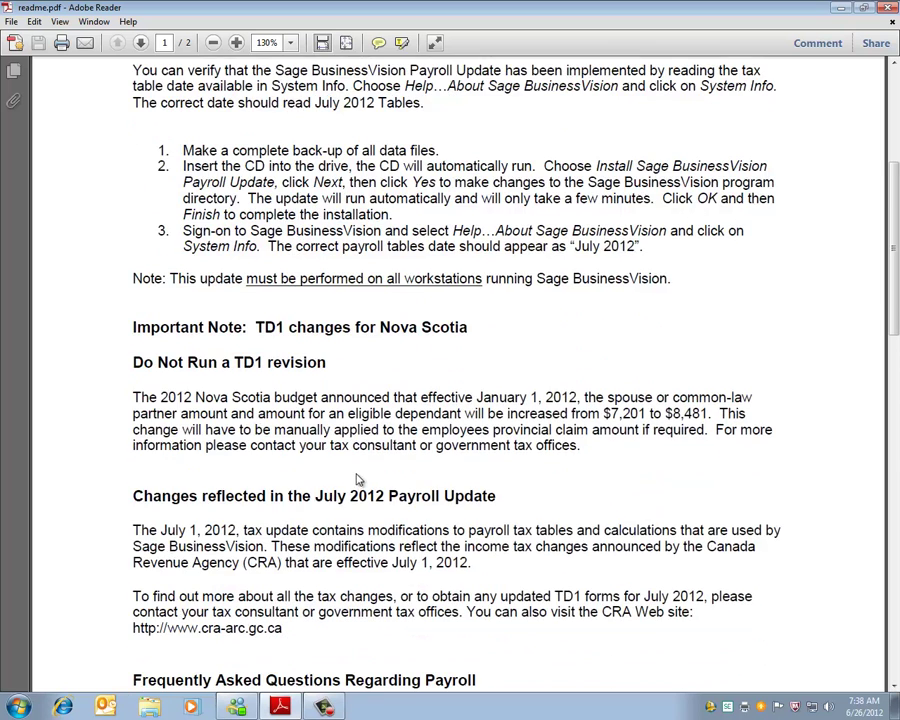
scroll(356, 473, "down", 1)
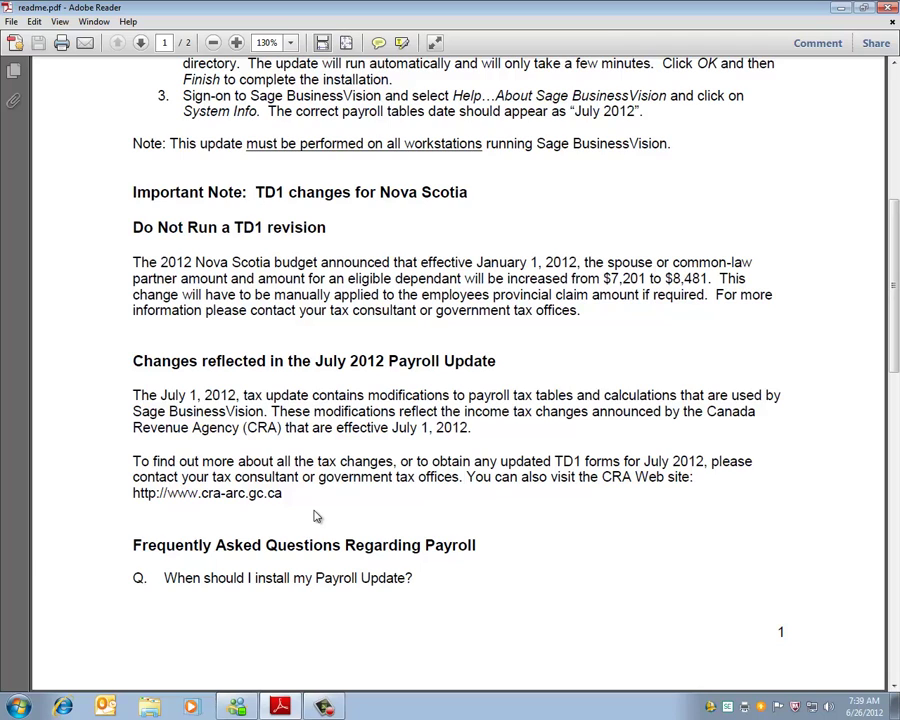
scroll(548, 446, "down", 3)
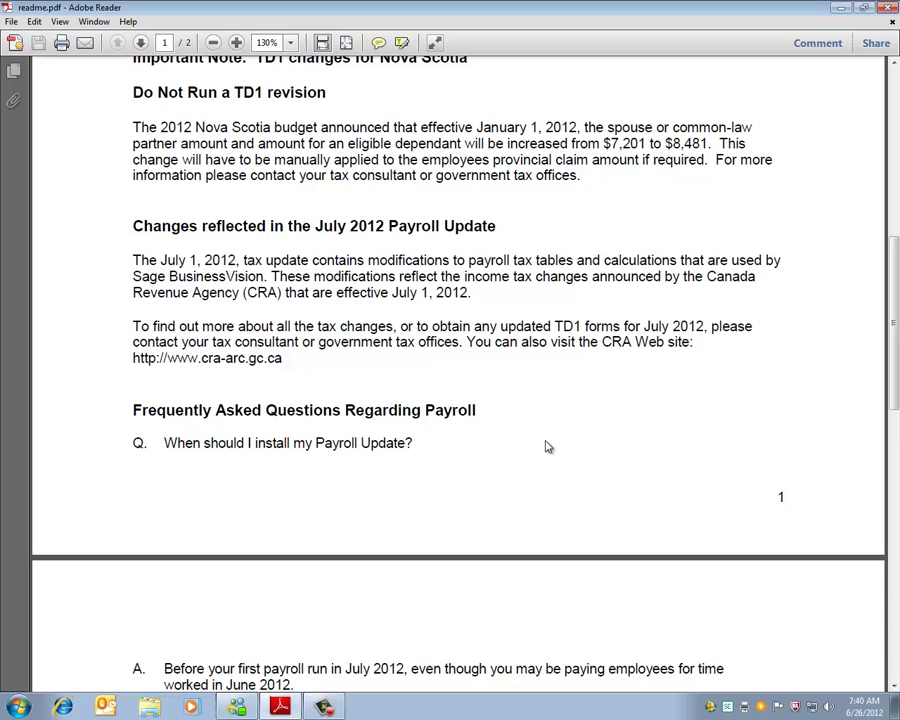
scroll(548, 446, "down", 1)
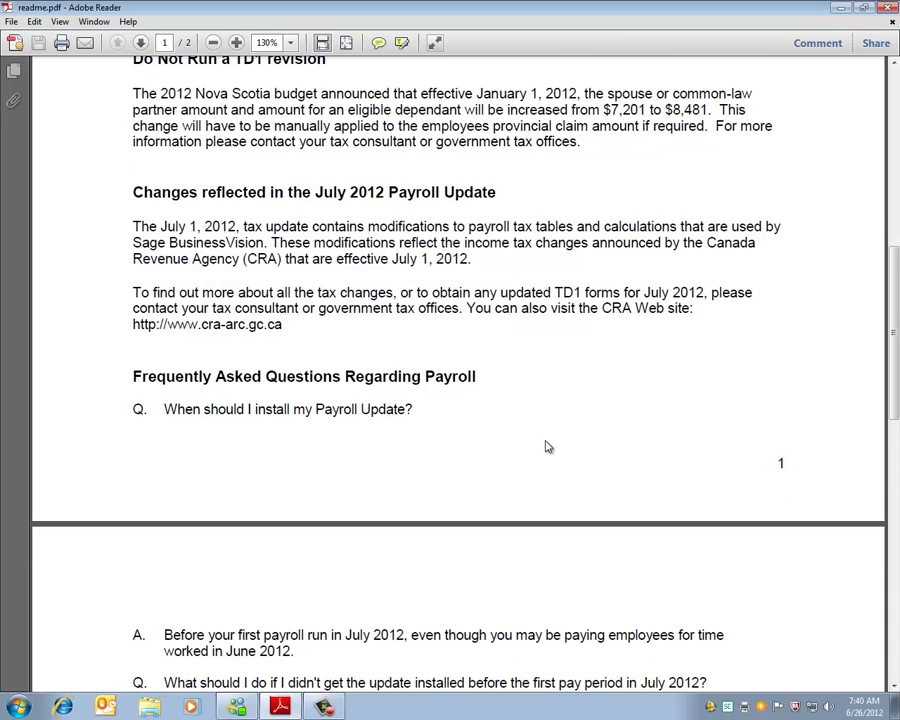
scroll(548, 446, "down", 2)
scroll(548, 446, "down", 4)
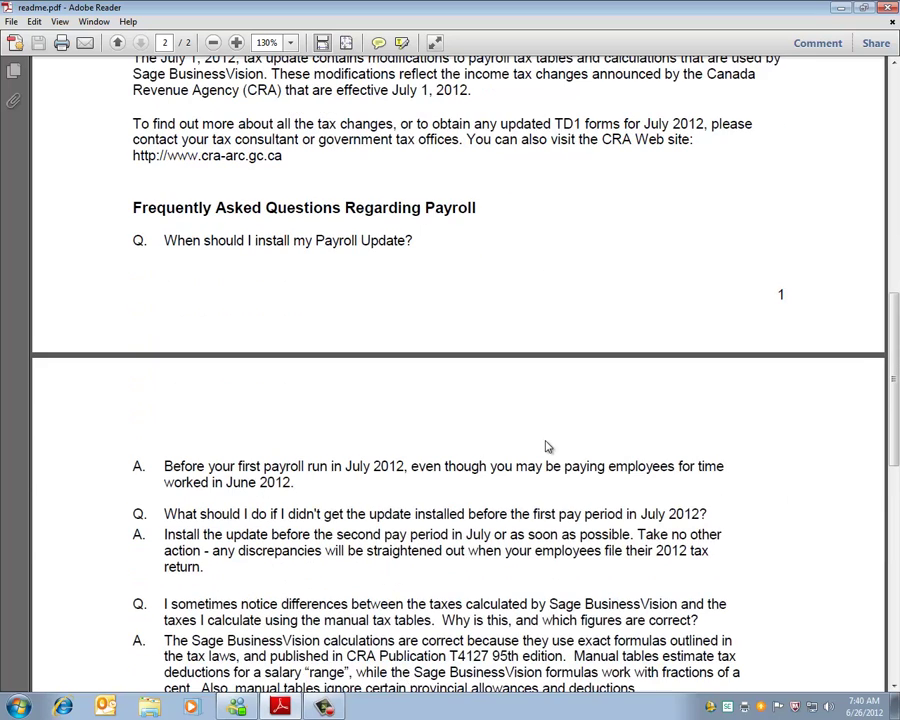
scroll(545, 437, "down", 1)
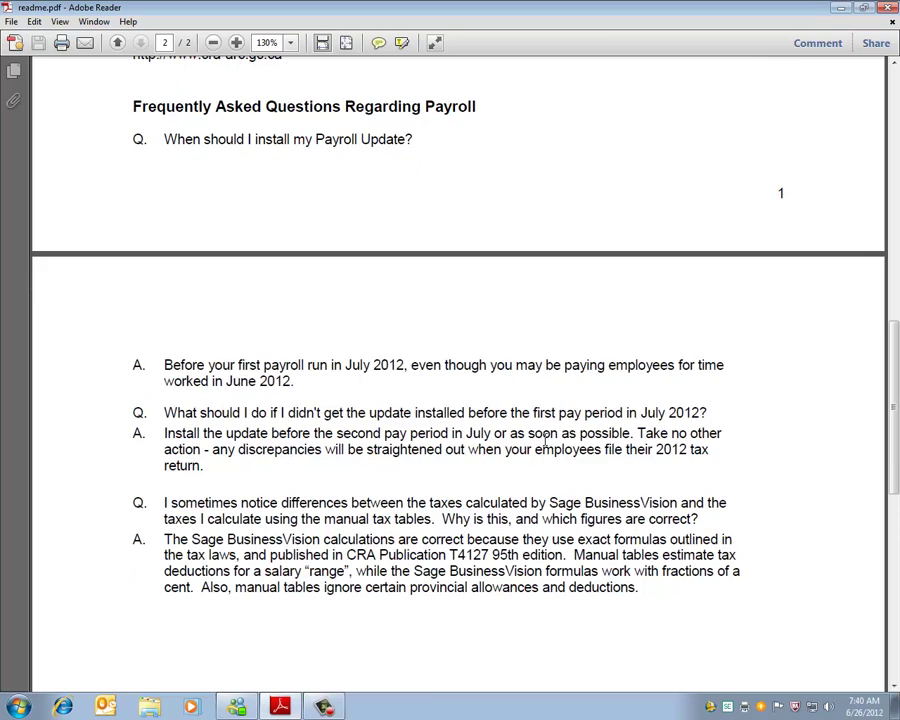
left_click(889, 9)
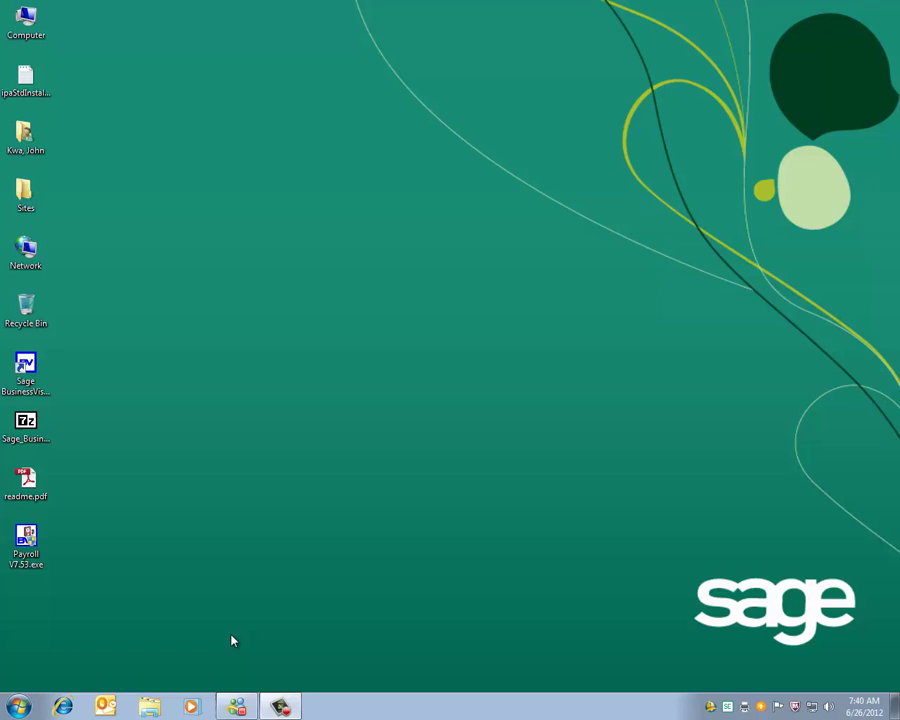
- Install Payroll V7.53.exe, approving program-file changes and choosing 'No, I will restart later'
double_click(27, 539)
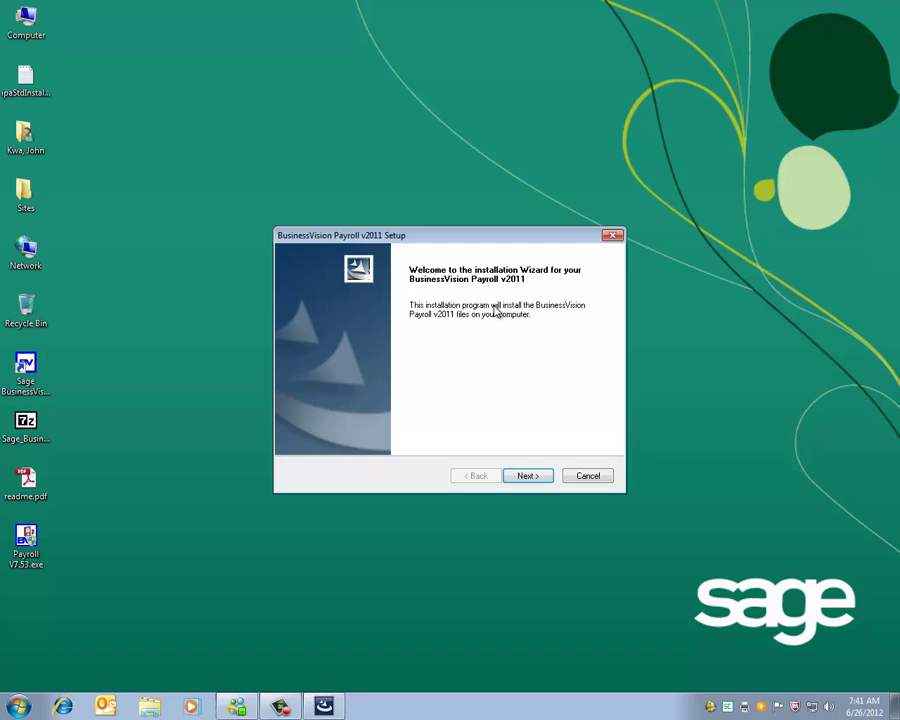
left_click(527, 476)
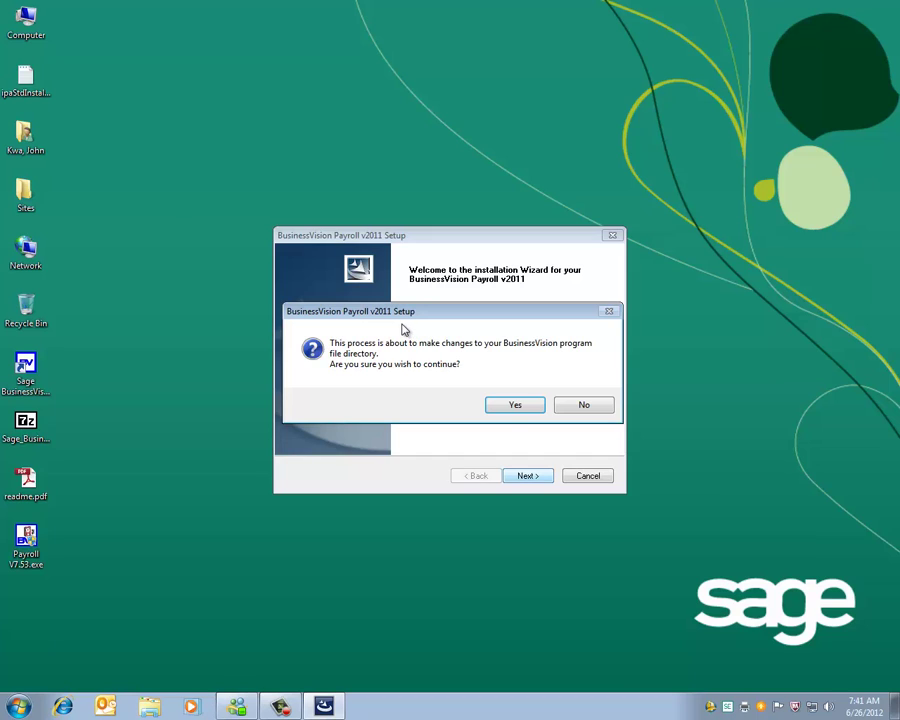
left_click(512, 406)
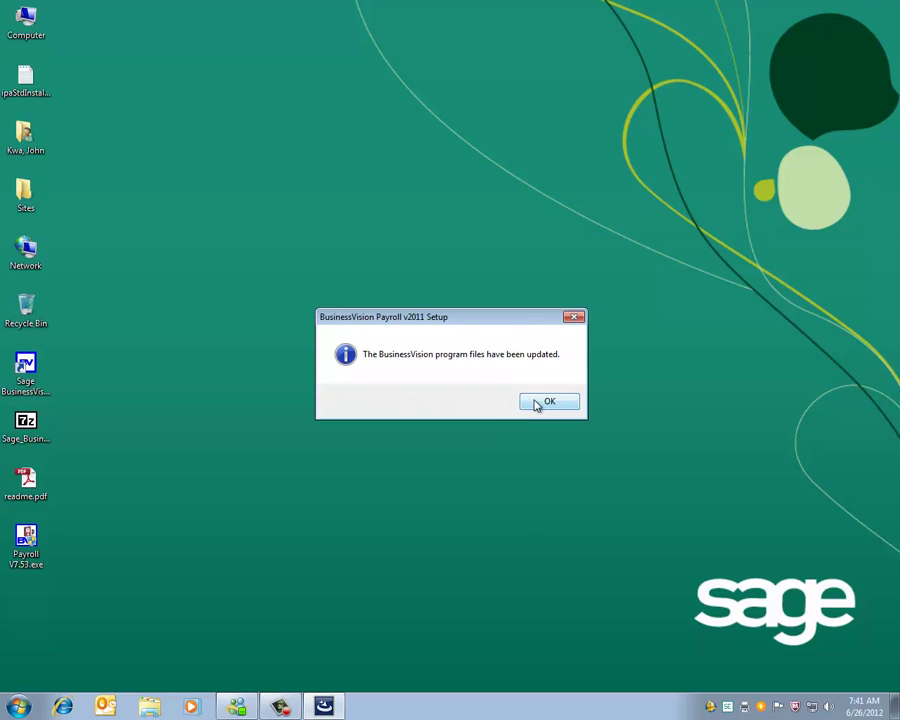
left_click(536, 402)
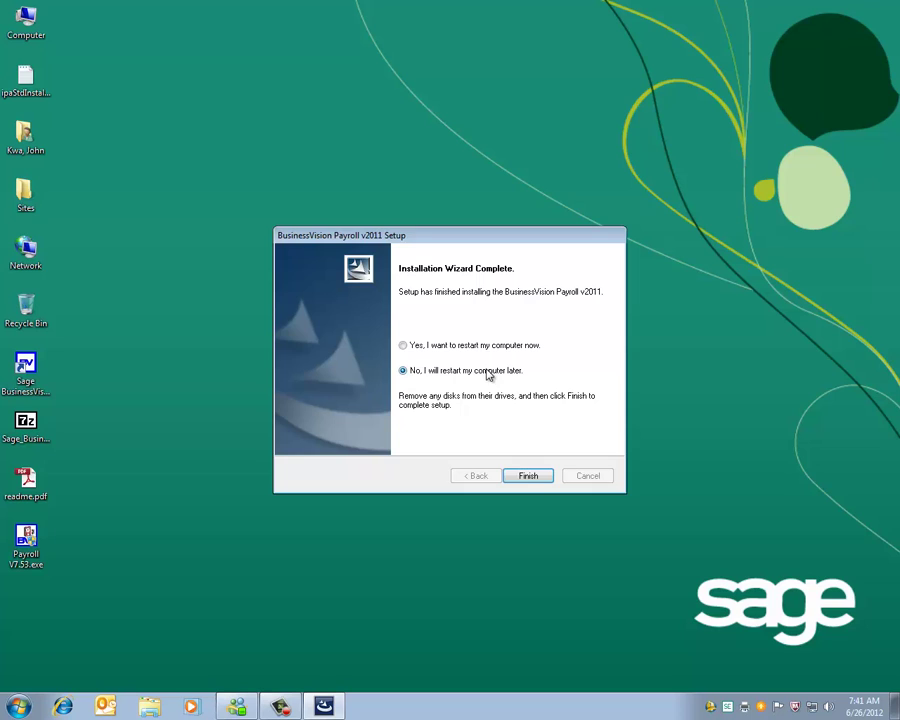
left_click(529, 477)
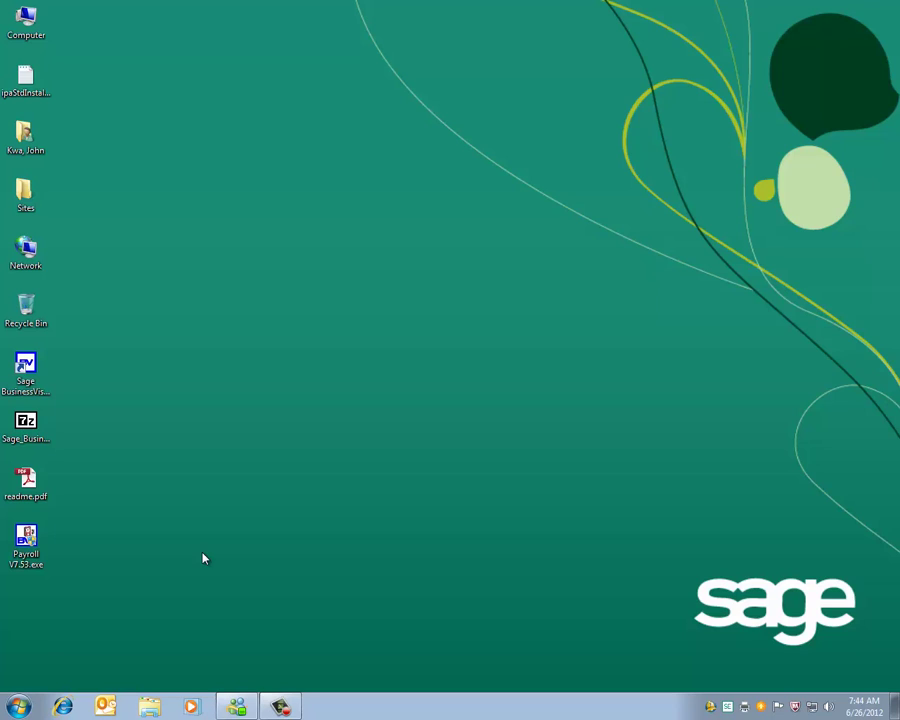
- Log on to ABC Electronic Components Inc. with the account password and open About Sage BusinessVision
double_click(30, 366)
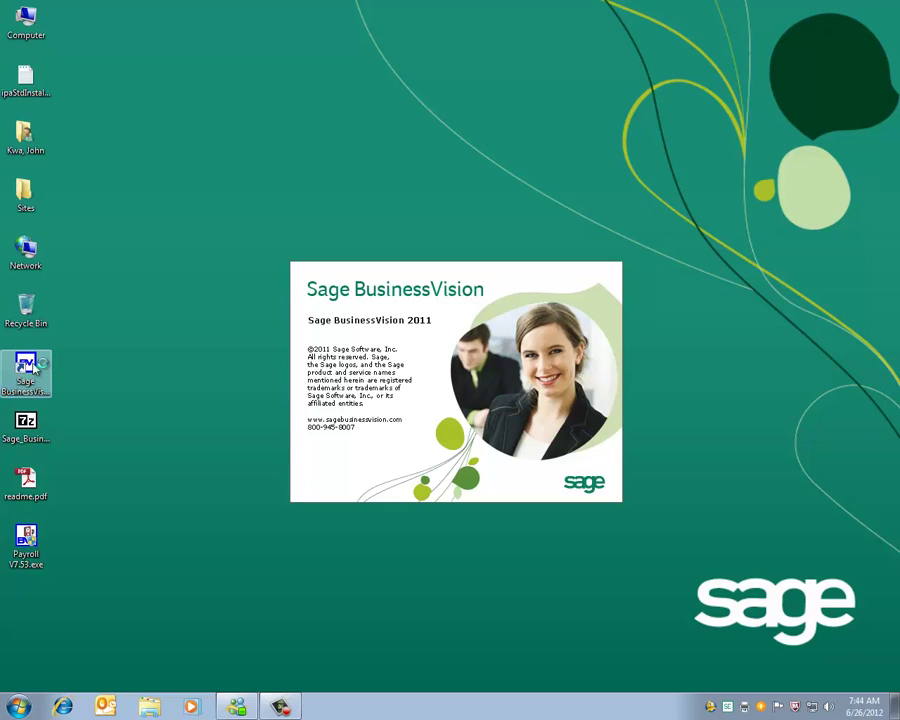
key("Return")
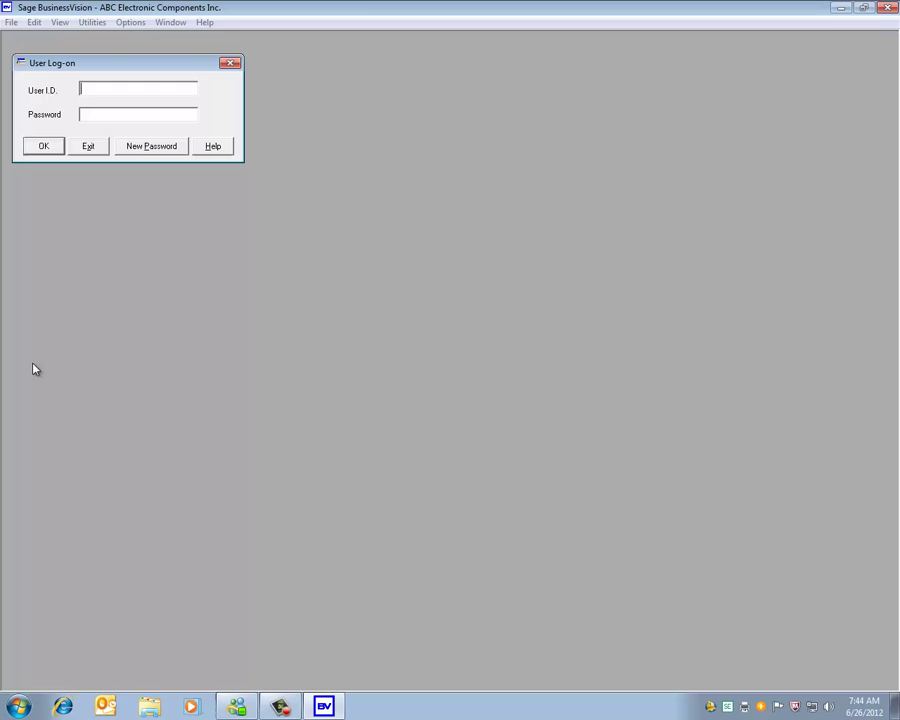
type("BUSINESSVISION")
key("Return")
key("Return")
key("Return")
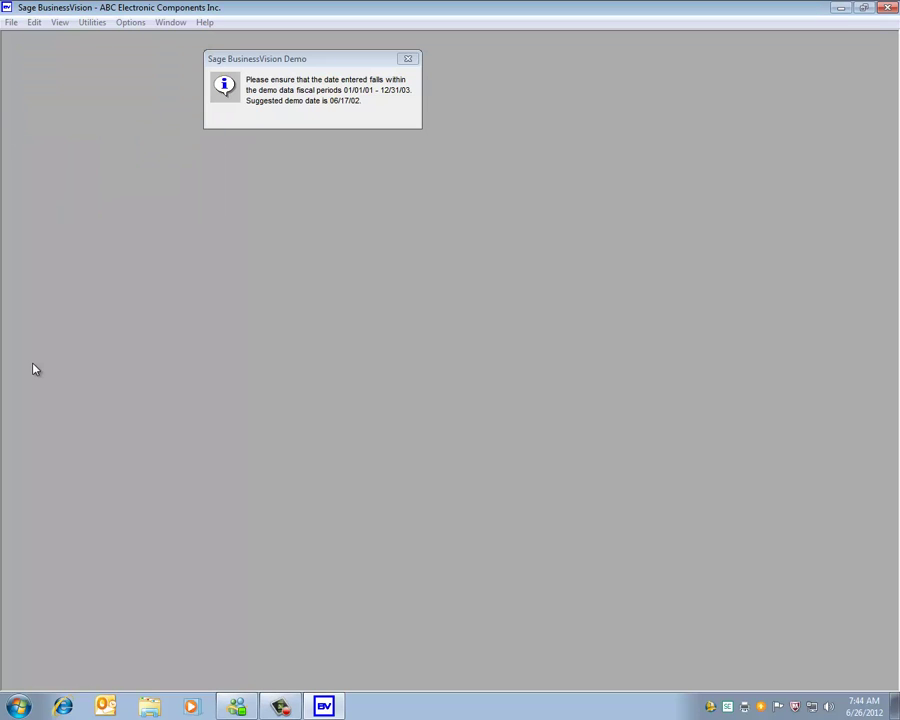
left_click(204, 22)
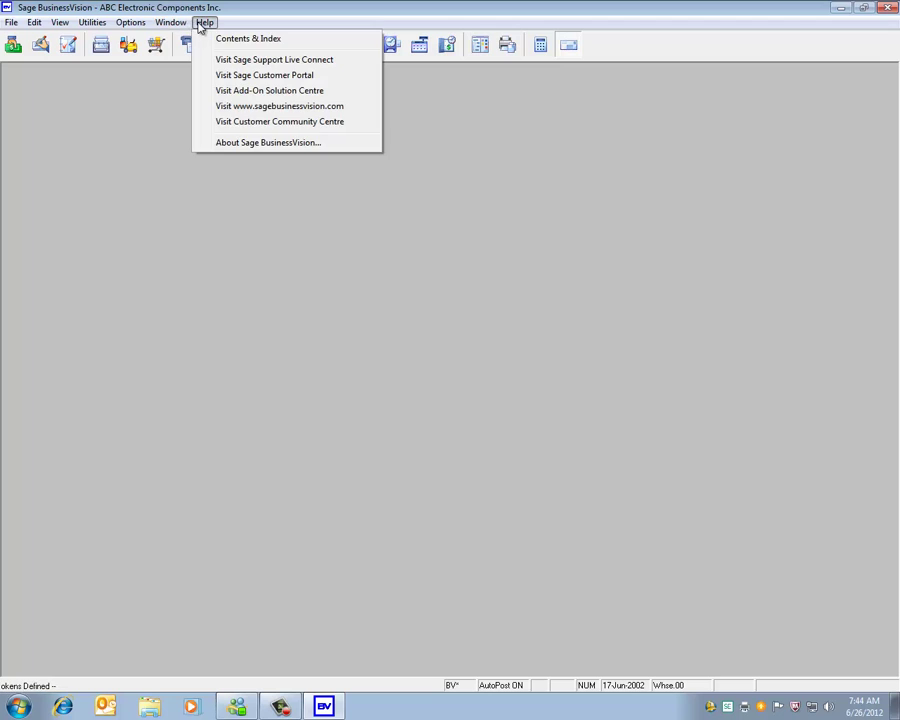
left_click(229, 143)
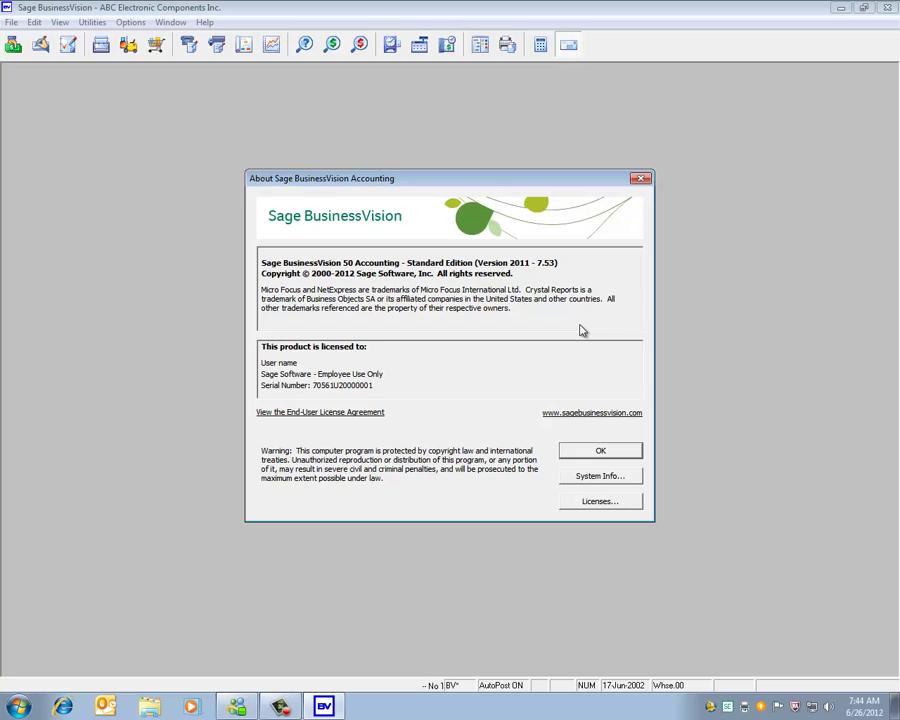
- Open System Info from the About dialog to confirm Payroll Tables reads Jul 2012
left_click(572, 479)
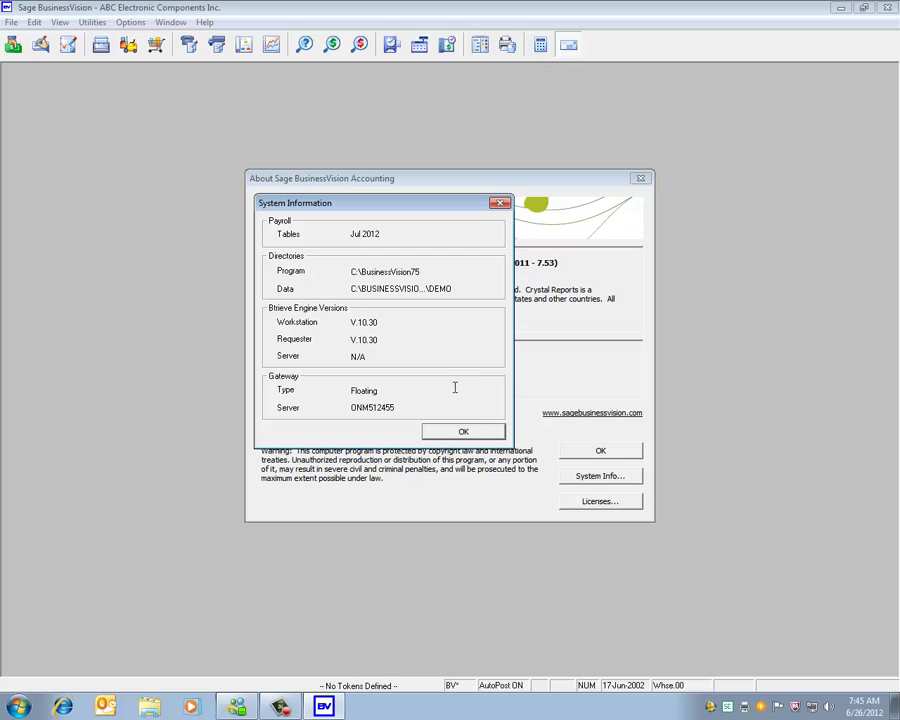
left_click_drag(474, 206, 542, 306)
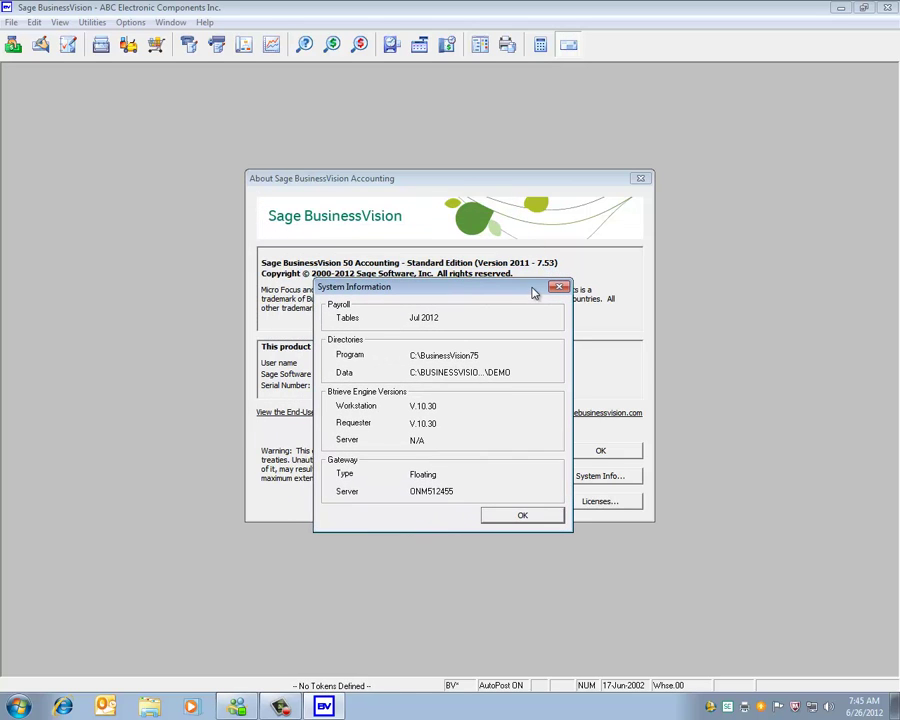